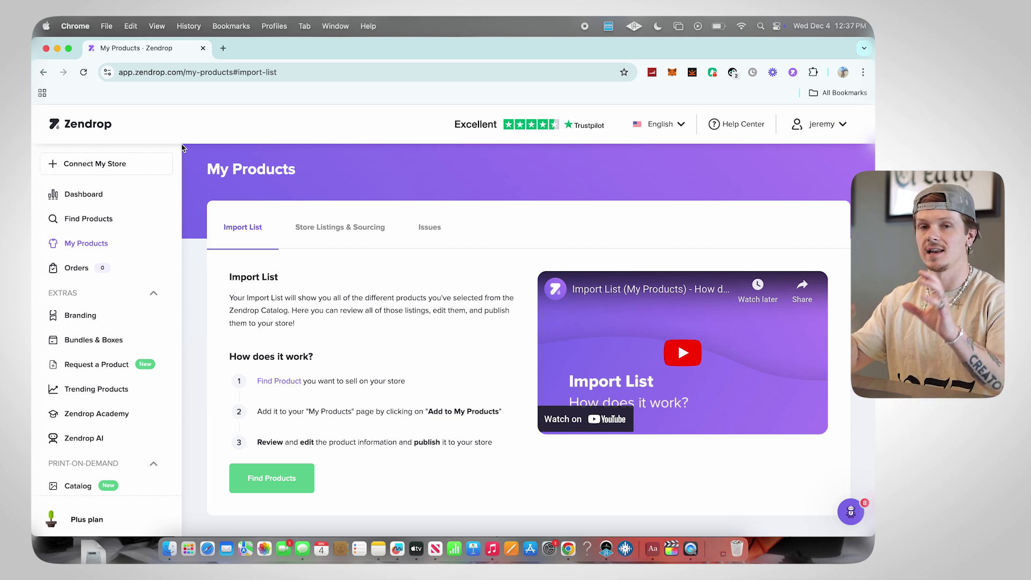
Step: View the dashboard, and open the Find Products catalogue
{"action": "left_click", "coordinate": [98, 201]}
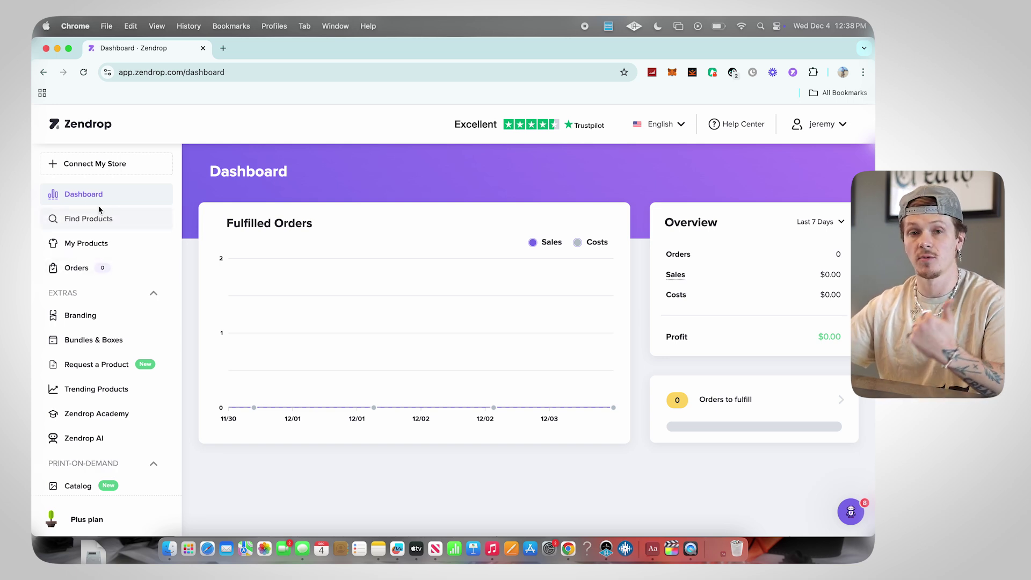
{"action": "left_click", "coordinate": [90, 222]}
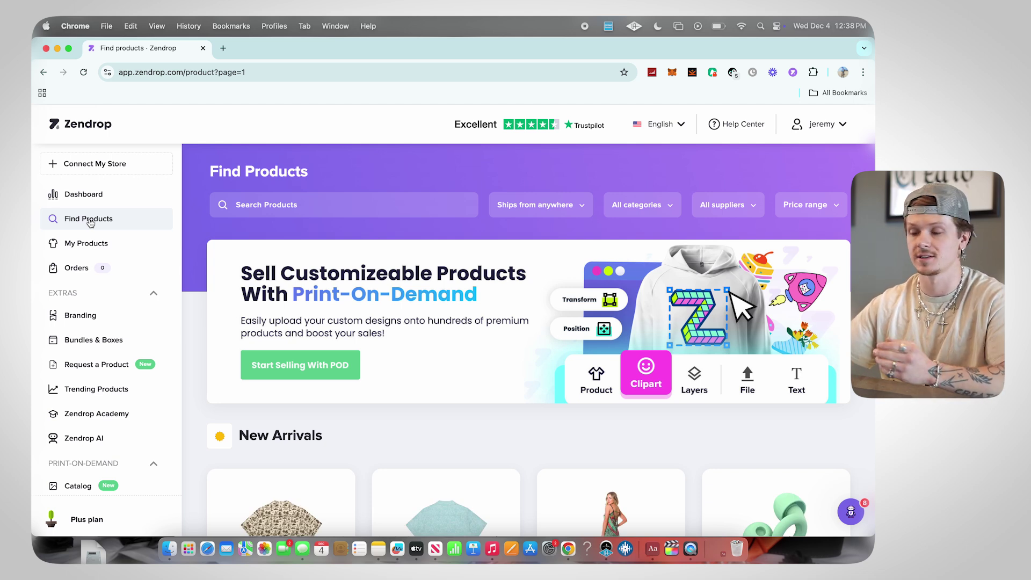
{"action": "scroll", "coordinate": [358, 315], "scroll_direction": "down", "scroll_amount": 2}
{"action": "scroll", "coordinate": [359, 315], "scroll_direction": "up", "scroll_amount": 2}
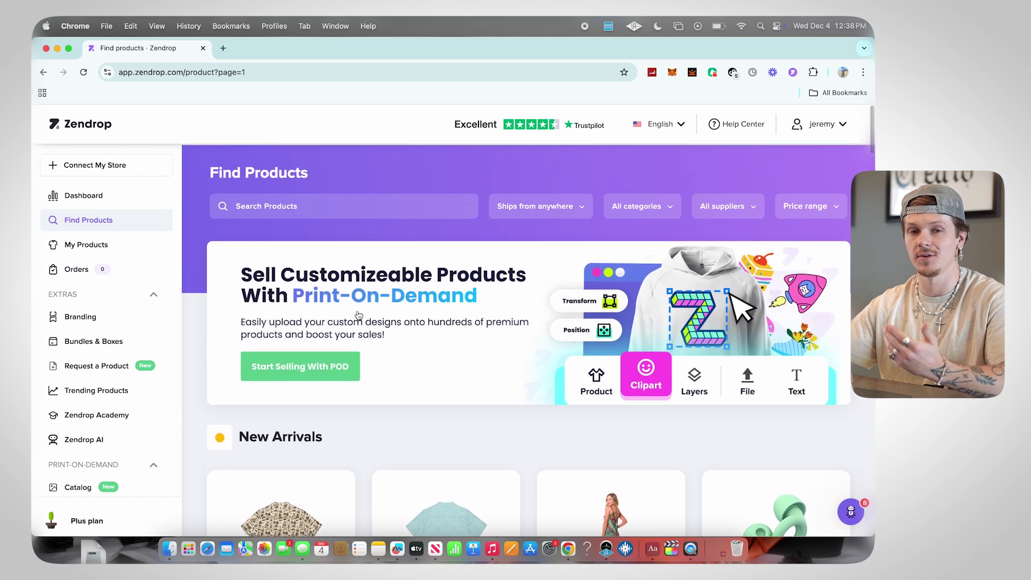
Step: Search the product catalogue for "sunset lamp"
{"action": "left_click", "coordinate": [330, 204]}
{"action": "type", "text": "sus"}
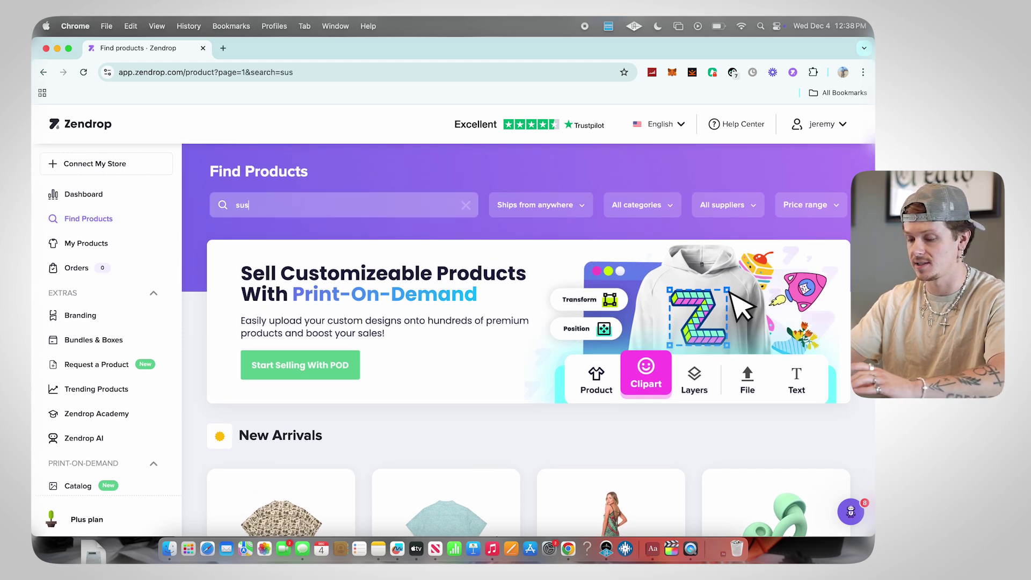
{"action": "type", "text": "t"}
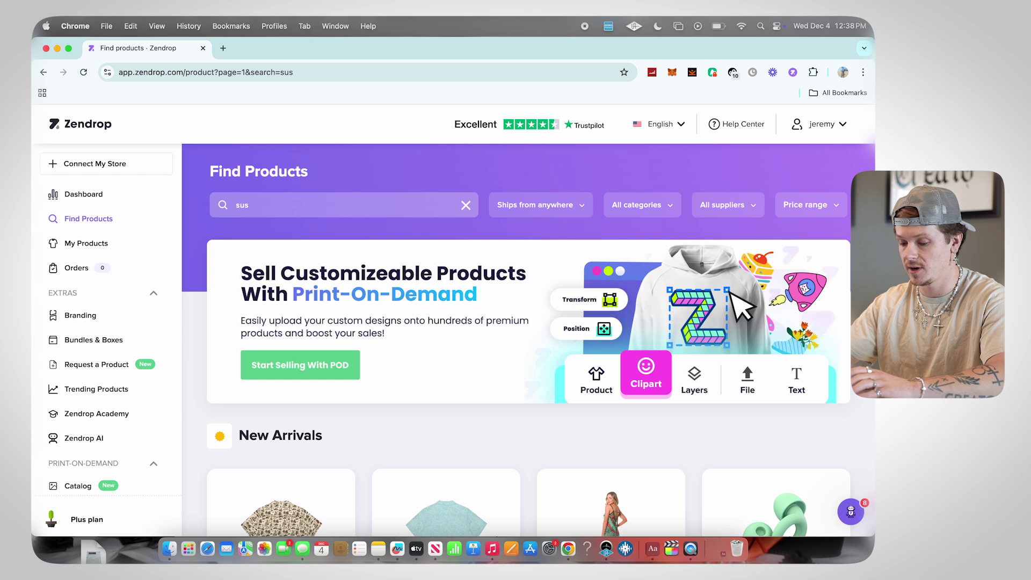
{"action": "key", "text": "BackSpace"}
{"action": "type", "text": "n"}
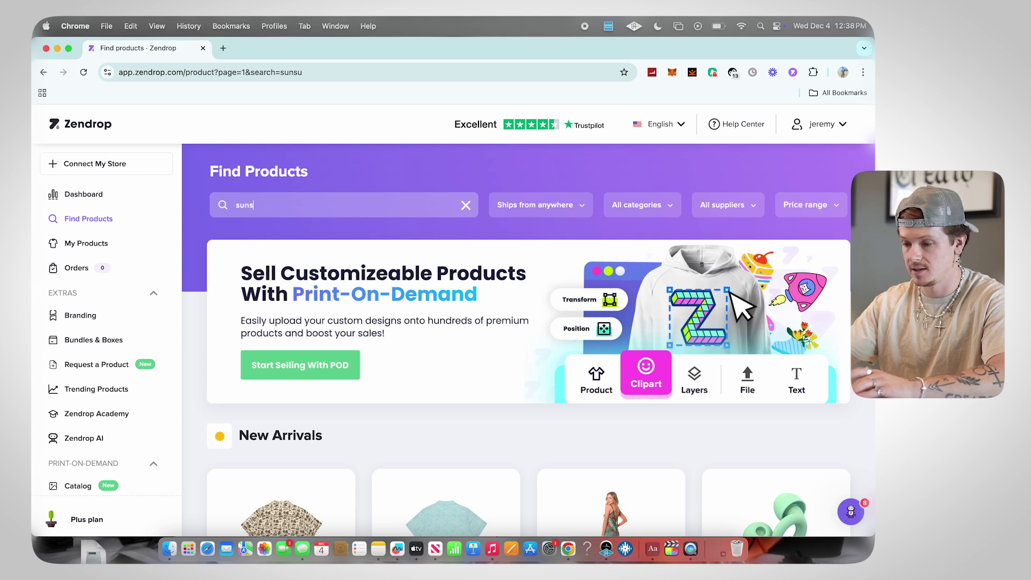
{"action": "type", "text": "scre"}
{"action": "key", "text": "BackSpace"}
{"action": "key", "text": "BackSpace"}
{"action": "key", "text": "BackSpace"}
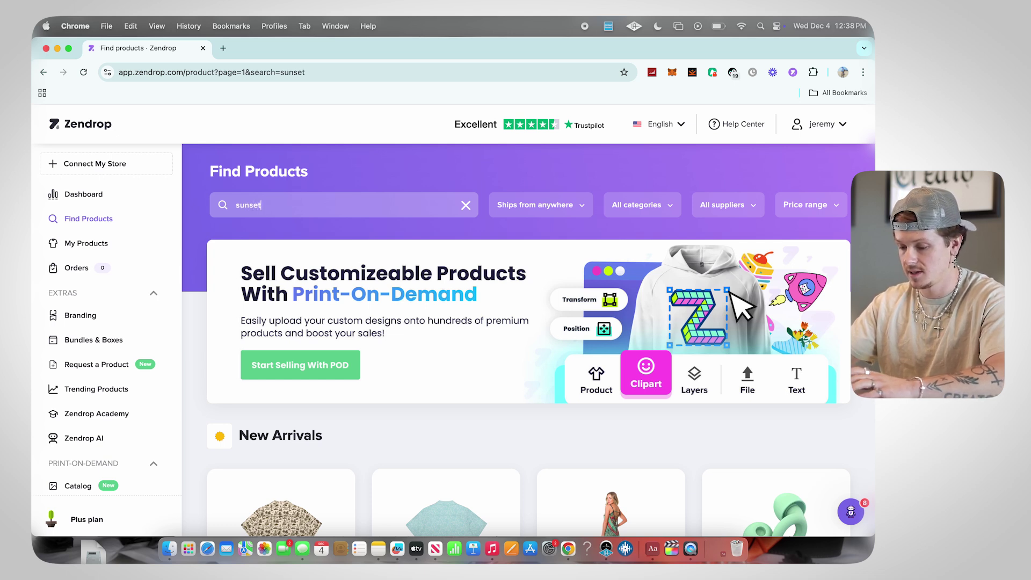
{"action": "type", "text": "et lamo"}
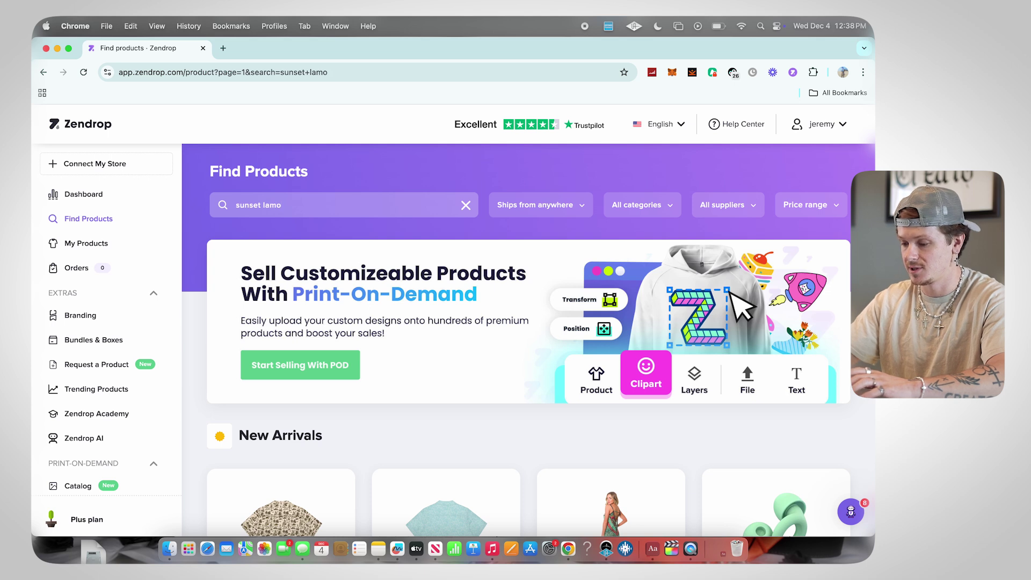
{"action": "key", "text": "BackSpace"}
{"action": "type", "text": "p"}
Step: Examine the cost and shipping details of the Usb Rainbow Sunset Lamp Color Changing App, and return to the results
{"action": "scroll", "coordinate": [436, 289], "scroll_direction": "down", "scroll_amount": 3}
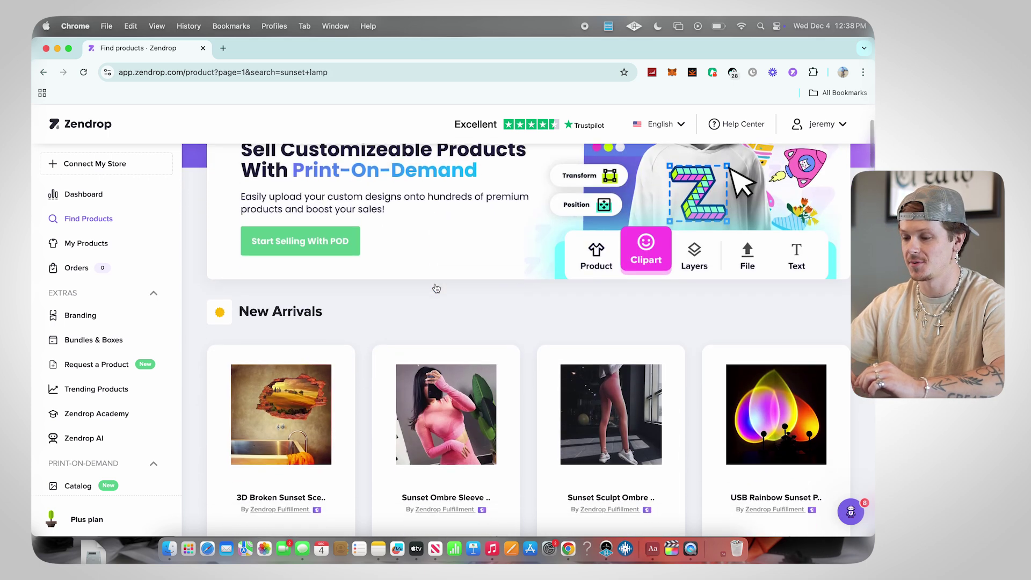
{"action": "scroll", "coordinate": [436, 289], "scroll_direction": "down", "scroll_amount": 10}
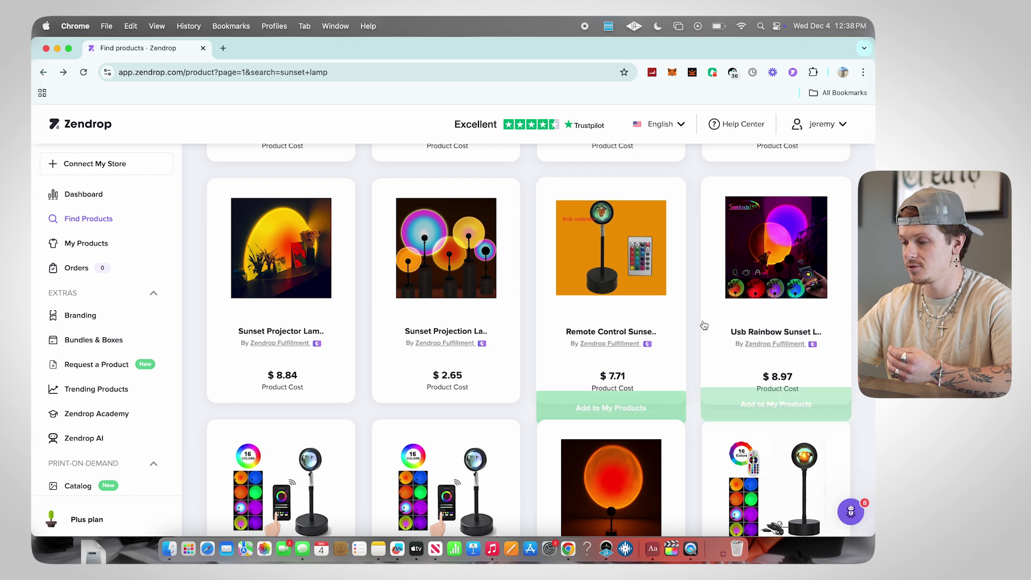
{"action": "left_click", "coordinate": [704, 324]}
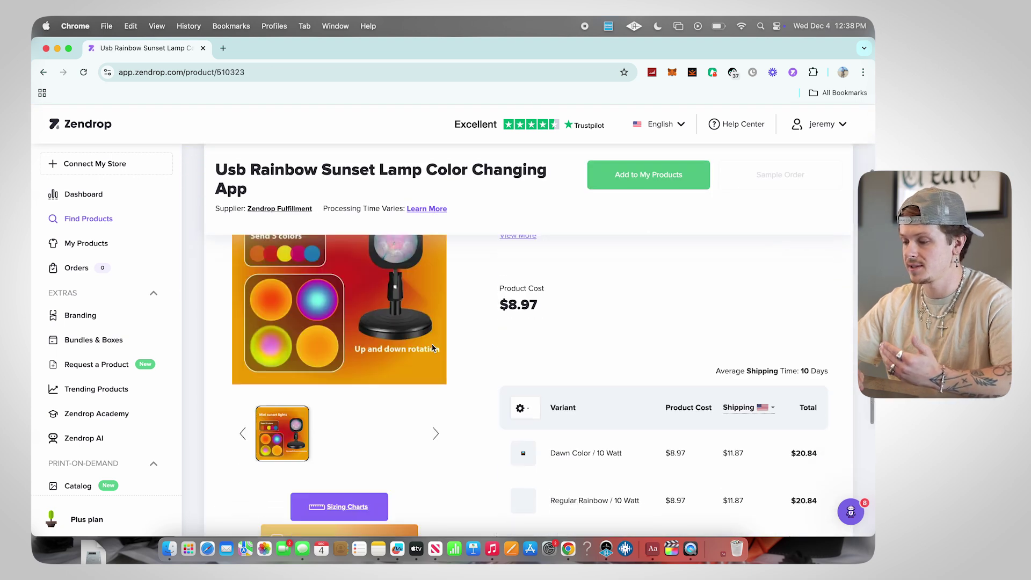
{"action": "scroll", "coordinate": [432, 348], "scroll_direction": "down", "scroll_amount": 4}
{"action": "scroll", "coordinate": [433, 349], "scroll_direction": "up", "scroll_amount": 6}
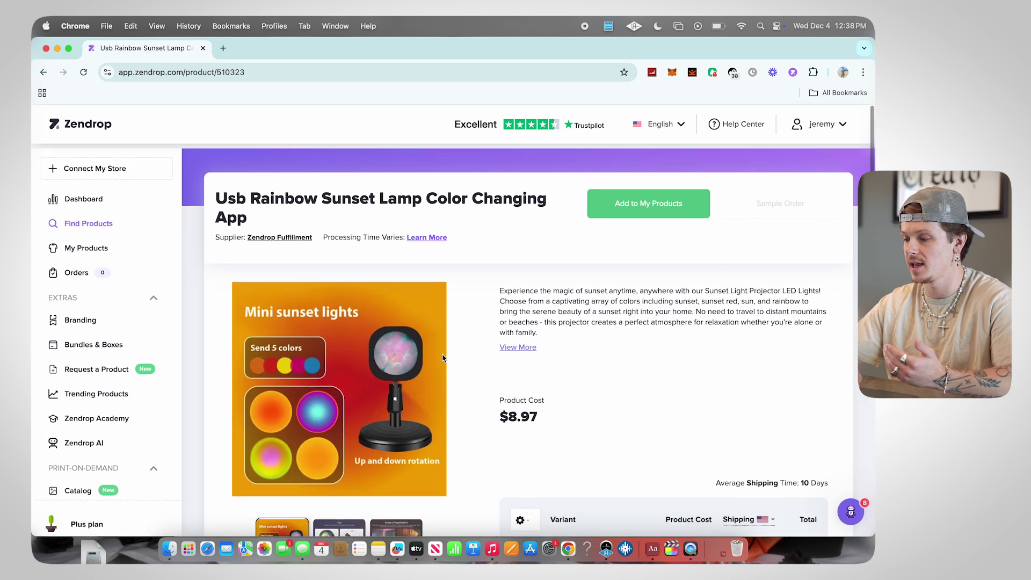
{"action": "left_click", "coordinate": [43, 72]}
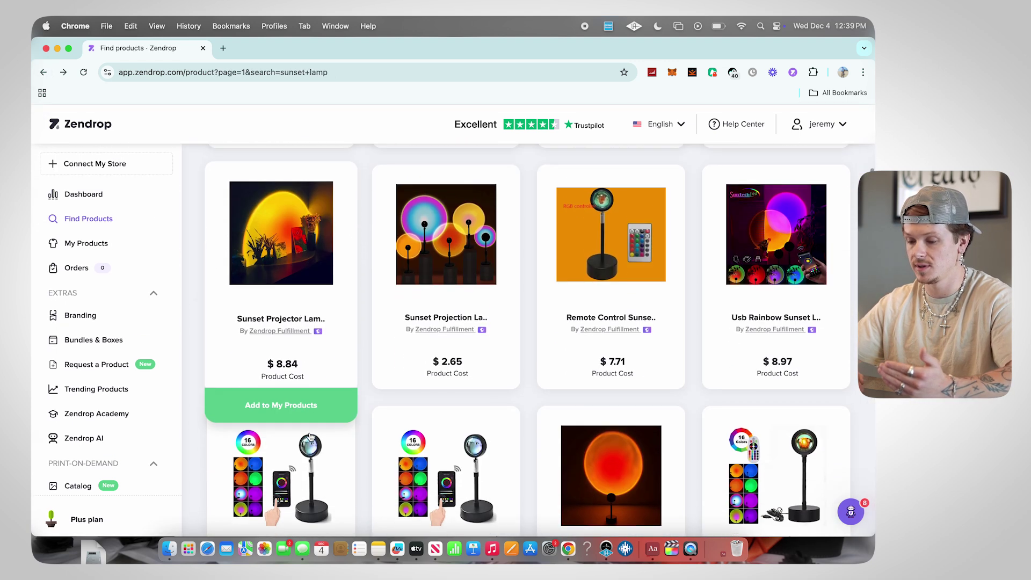
Step: Add the Sunset Projector Lamp and the Sunset Projection Lamp to My Products, and leave the product page
{"action": "scroll", "coordinate": [310, 436], "scroll_direction": "down", "scroll_amount": 1}
{"action": "left_click", "coordinate": [299, 387]}
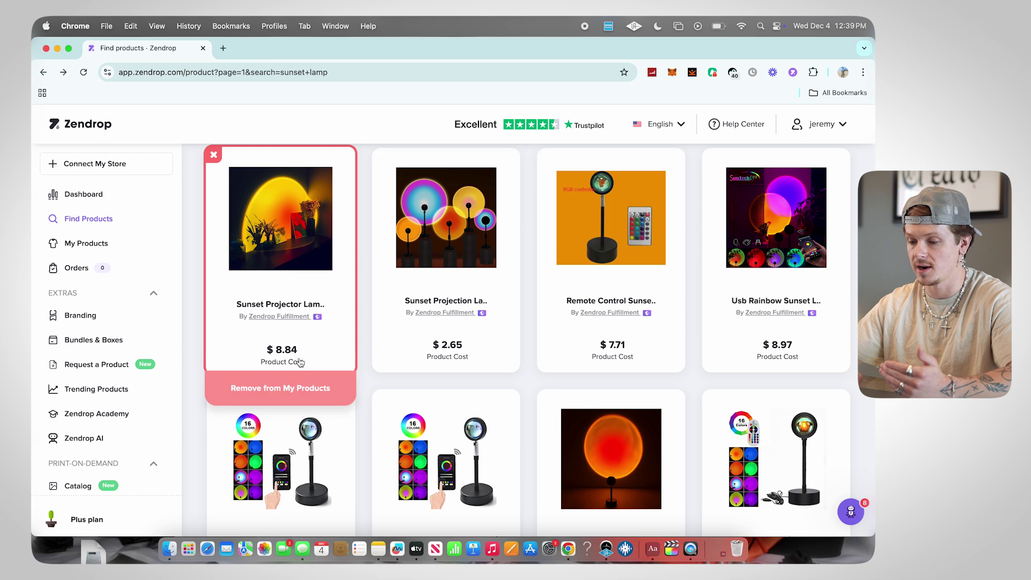
{"action": "left_click", "coordinate": [450, 344]}
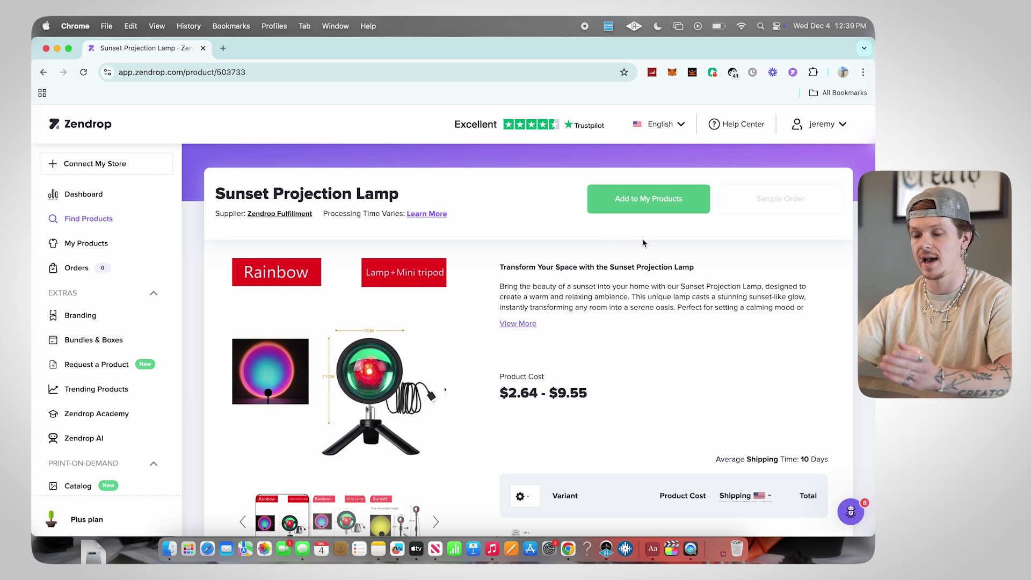
{"action": "left_click", "coordinate": [638, 208]}
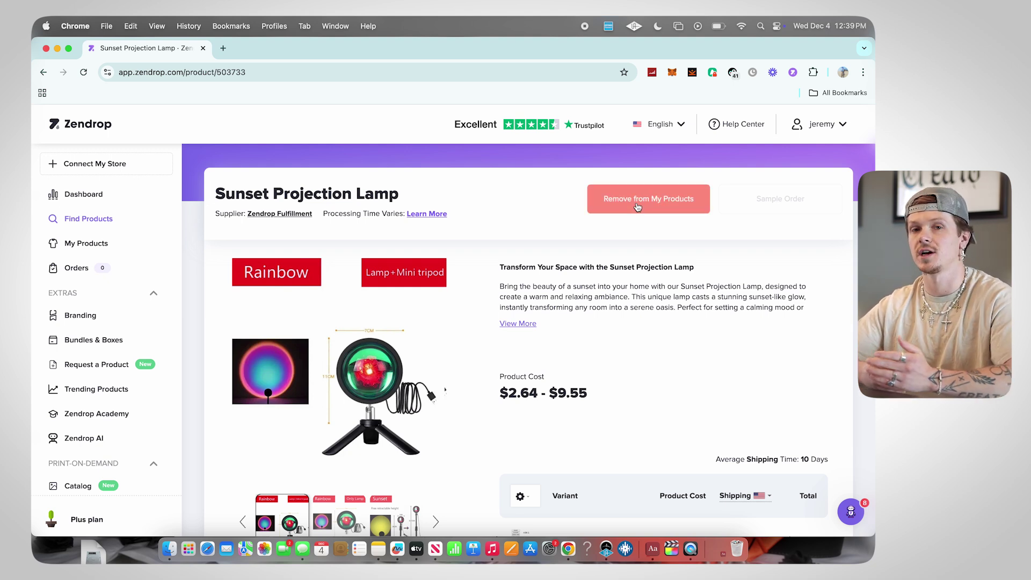
{"action": "key", "text": "super+bracketleft"}
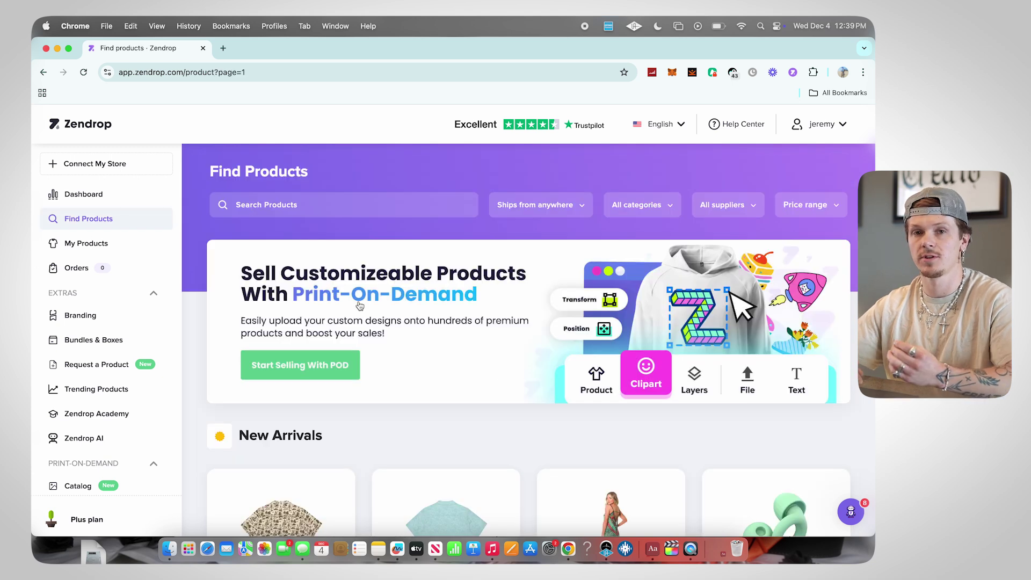
Step: Filter the whole product catalogue to items that ship from the US
{"action": "scroll", "coordinate": [360, 306], "scroll_direction": "down", "scroll_amount": 1}
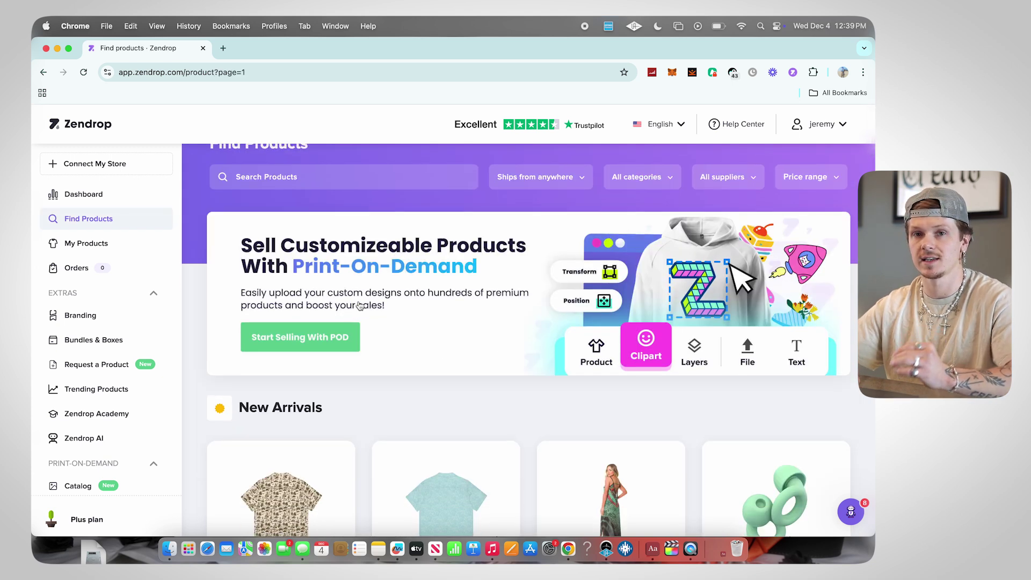
{"action": "scroll", "coordinate": [682, 199], "scroll_direction": "up", "scroll_amount": 1}
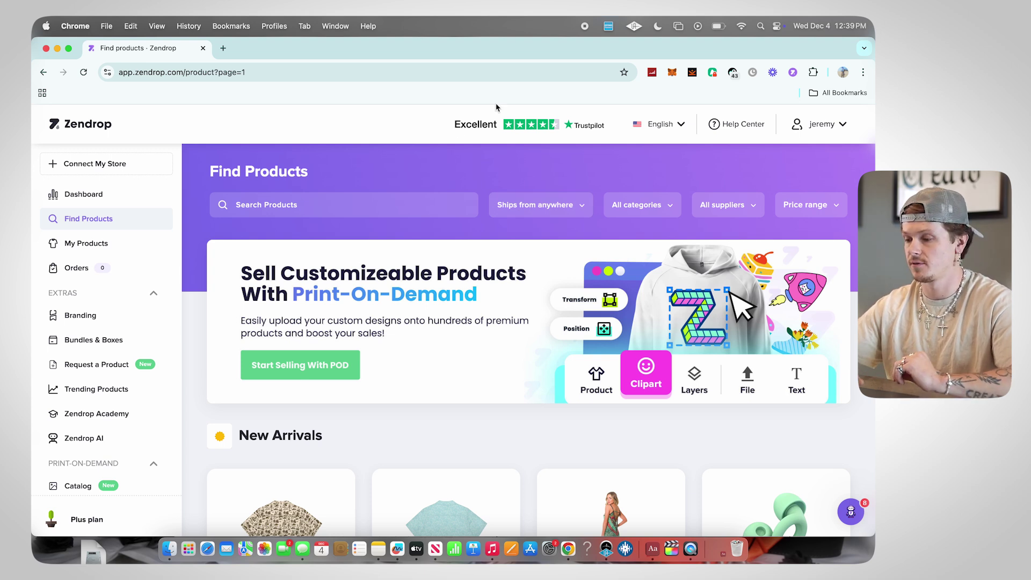
{"action": "left_click", "coordinate": [541, 213]}
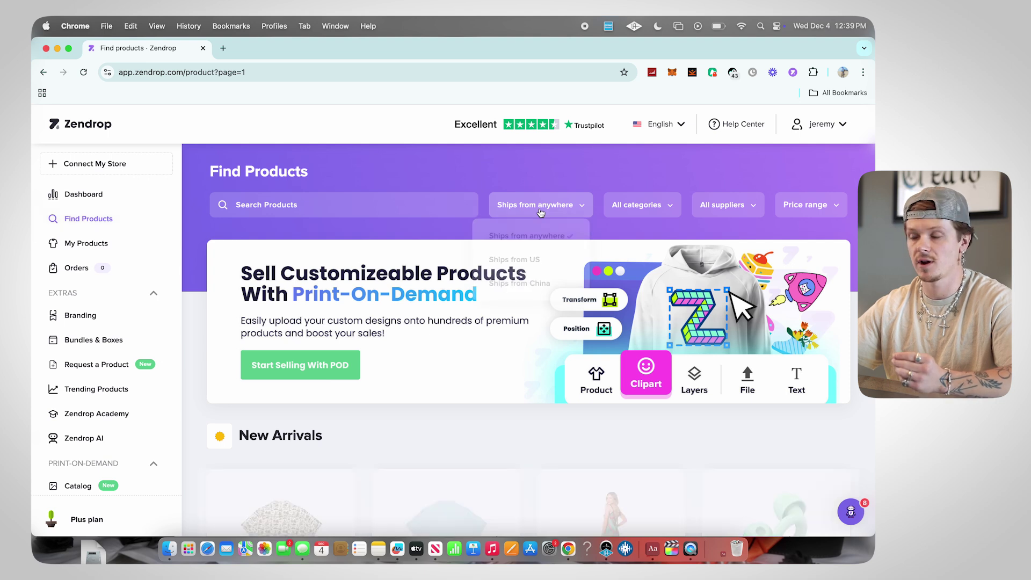
{"action": "left_click", "coordinate": [540, 260]}
Step: Browse the US-shipped items, check the average shipping time of the 2PCS Bling License Plate Frame, and return to the list
{"action": "scroll", "coordinate": [524, 340], "scroll_direction": "down", "scroll_amount": 3}
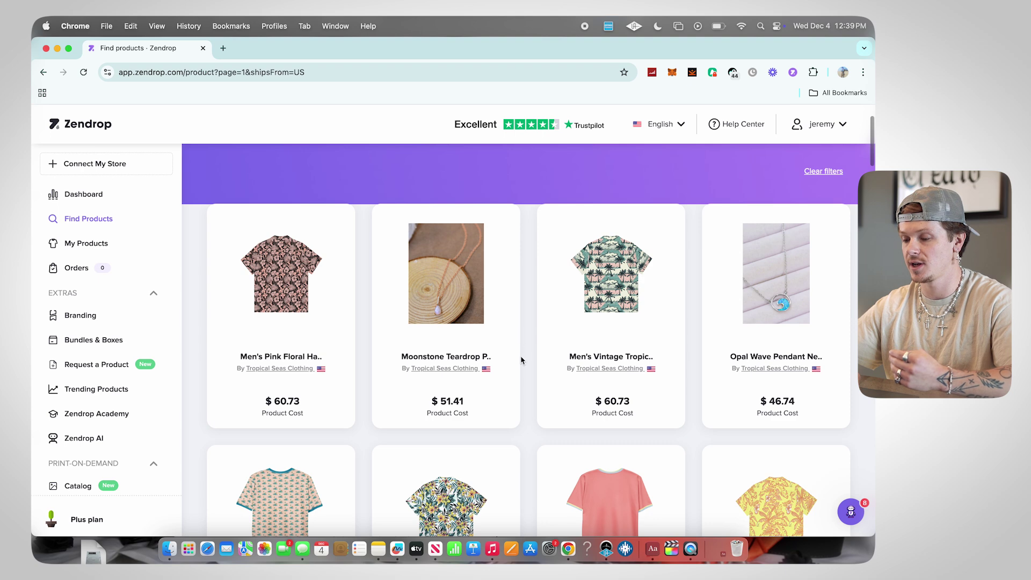
{"action": "scroll", "coordinate": [554, 342], "scroll_direction": "down", "scroll_amount": 15}
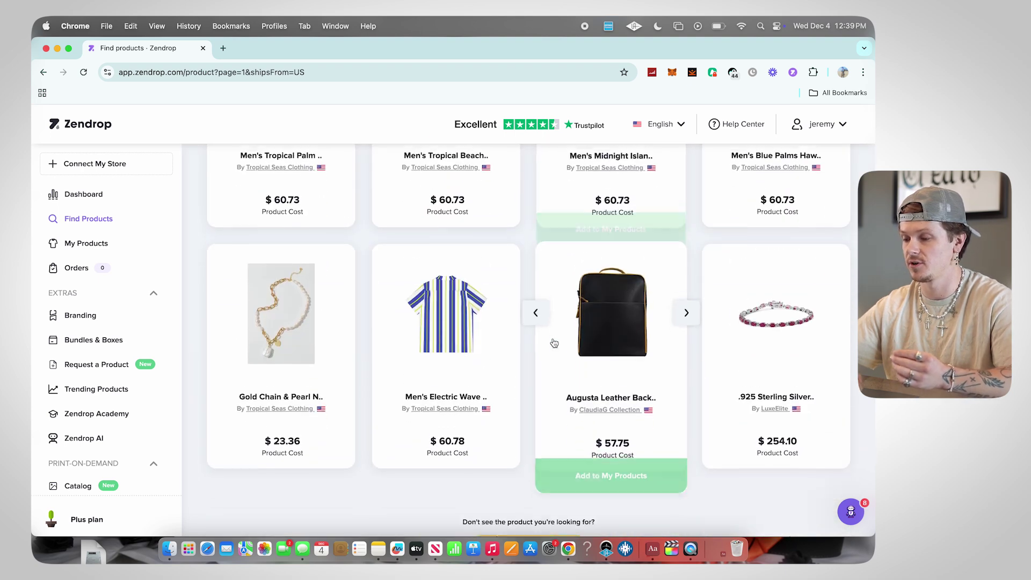
{"action": "scroll", "coordinate": [554, 343], "scroll_direction": "down", "scroll_amount": 6}
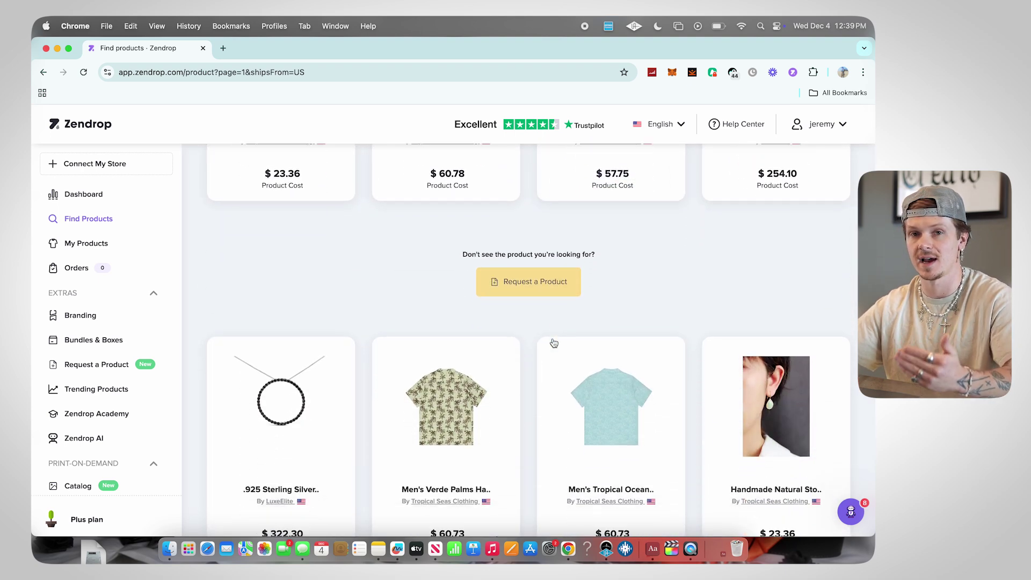
{"action": "scroll", "coordinate": [554, 342], "scroll_direction": "down", "scroll_amount": 12}
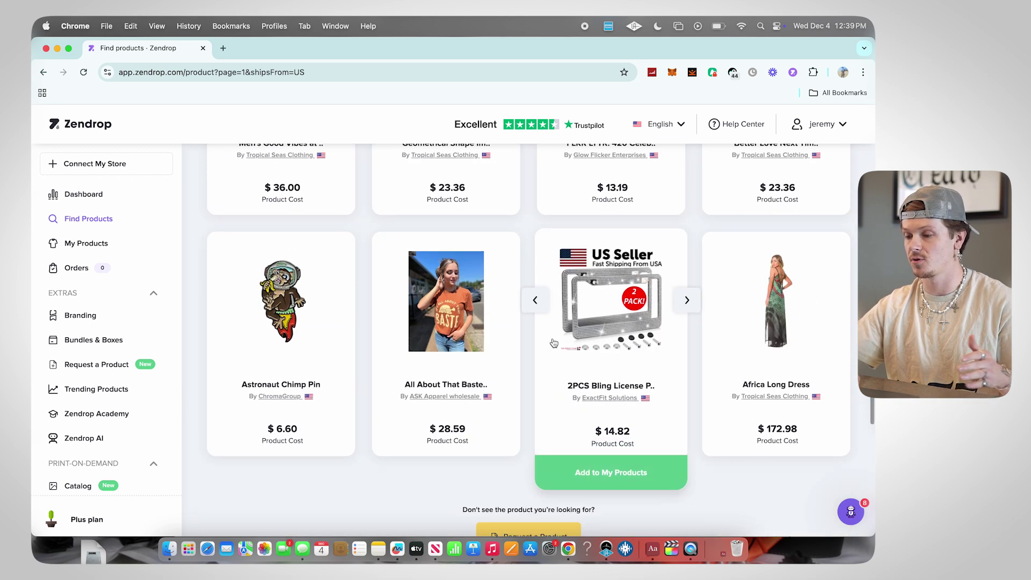
{"action": "scroll", "coordinate": [554, 342], "scroll_direction": "down", "scroll_amount": 2}
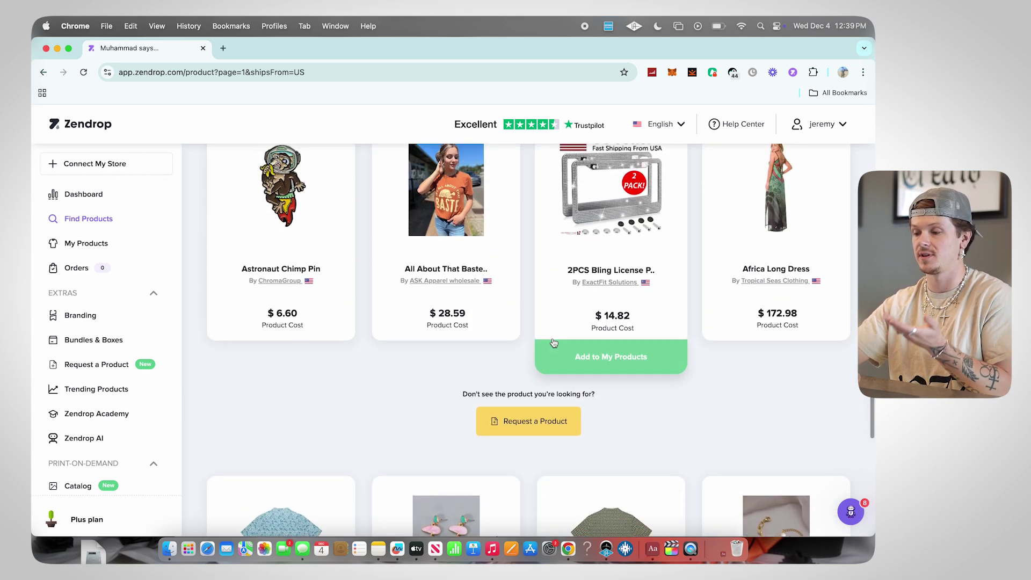
{"action": "scroll", "coordinate": [554, 343], "scroll_direction": "up", "scroll_amount": 1}
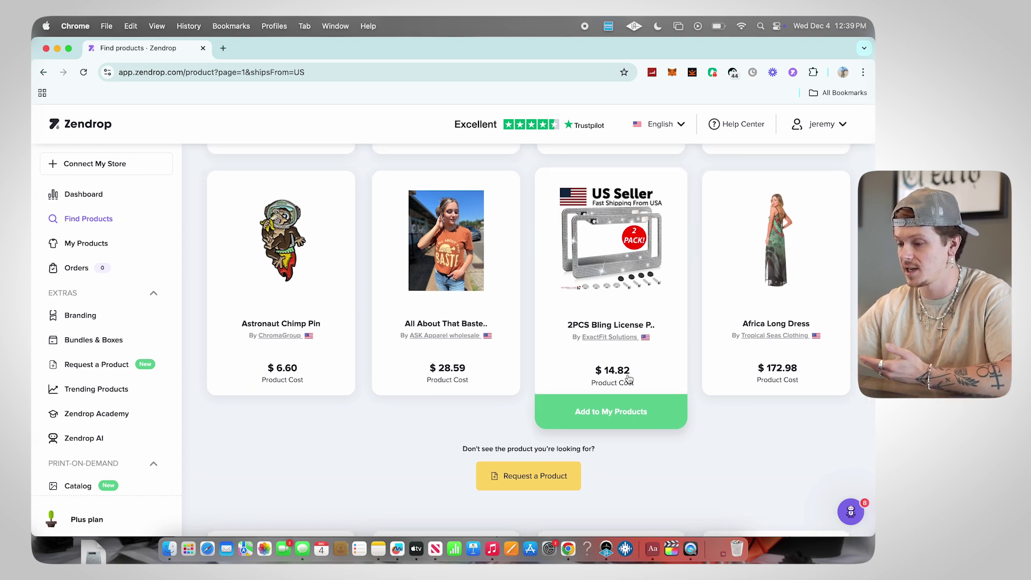
{"action": "scroll", "coordinate": [632, 374], "scroll_direction": "up", "scroll_amount": 1}
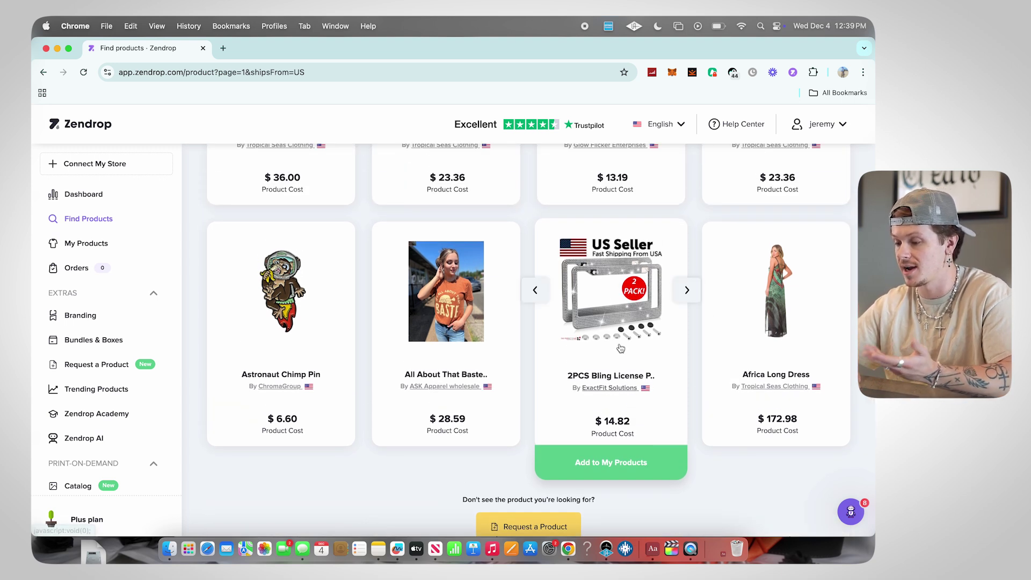
{"action": "left_click", "coordinate": [621, 341]}
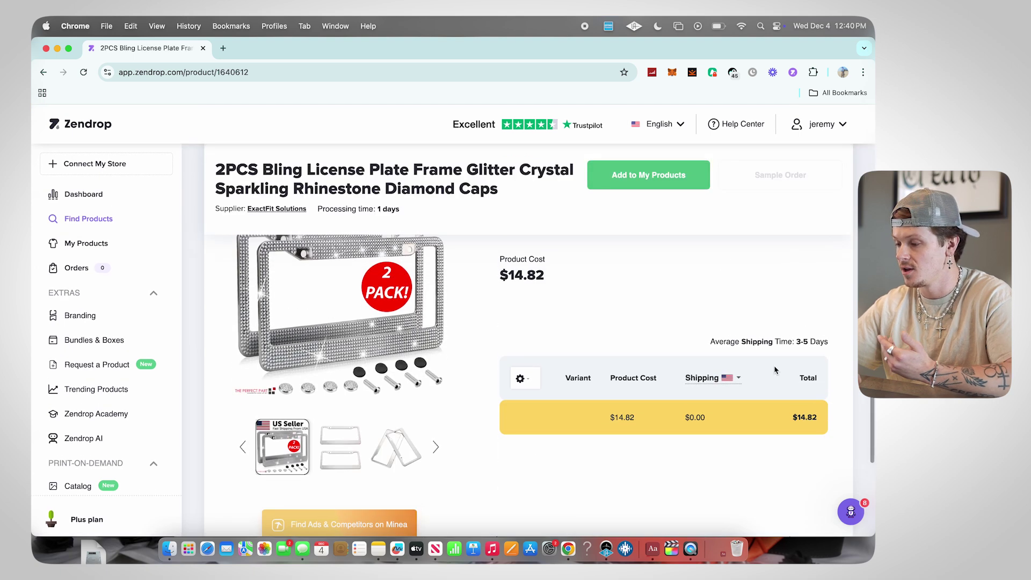
{"action": "mouse_move", "coordinate": [800, 342]}
{"action": "left_mouse_down"}
{"action": "mouse_move", "coordinate": [819, 345]}
{"action": "mouse_move", "coordinate": [801, 341]}
{"action": "left_mouse_up"}
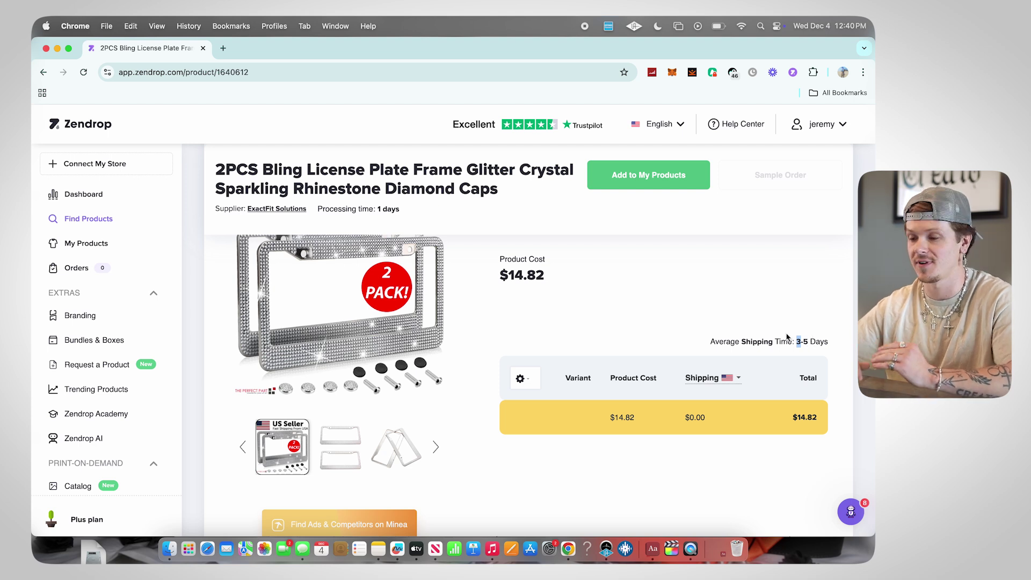
{"action": "scroll", "coordinate": [539, 320], "scroll_direction": "up", "scroll_amount": 5}
{"action": "left_click", "coordinate": [43, 72]}
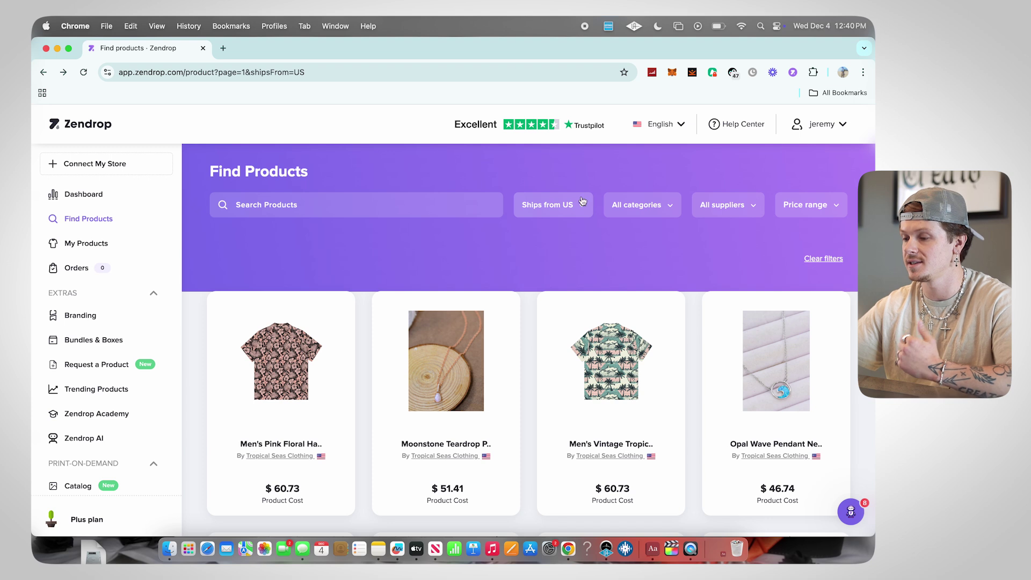
Step: Reset the shipping origin filter to "Ships from anywhere" and examine the category and supplier filter options
{"action": "left_click", "coordinate": [561, 206]}
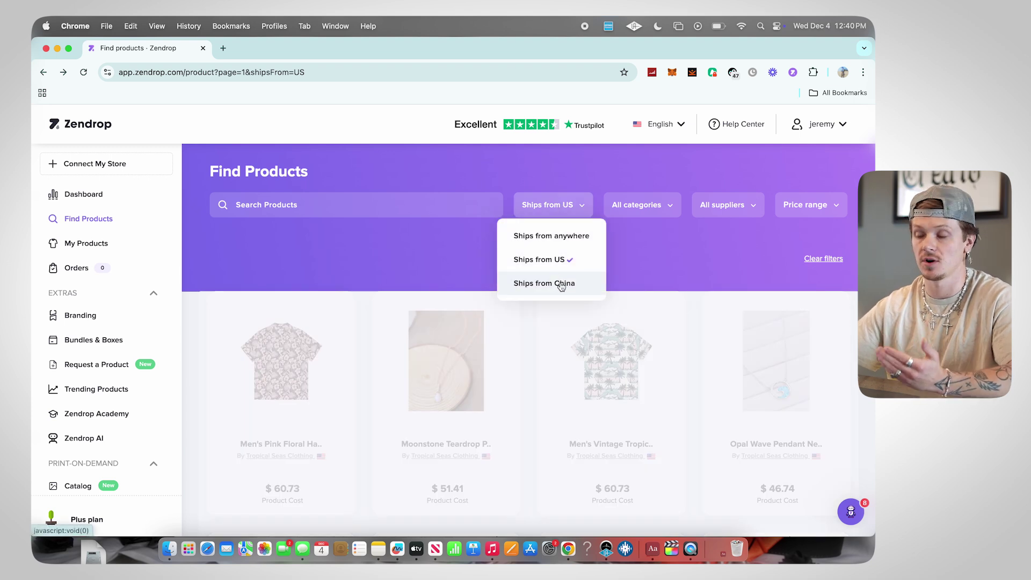
{"action": "left_click", "coordinate": [555, 235]}
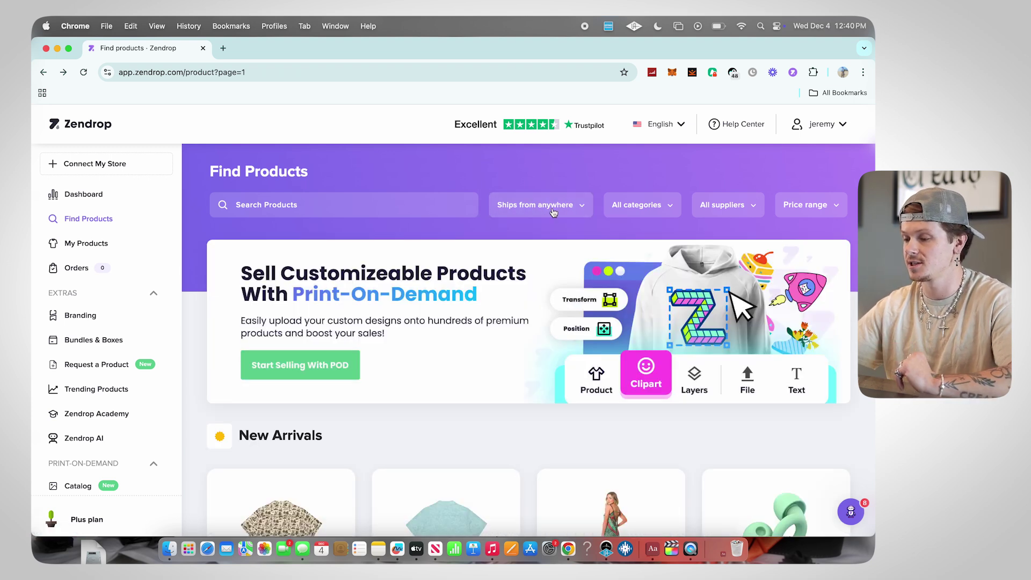
{"action": "left_click", "coordinate": [611, 209]}
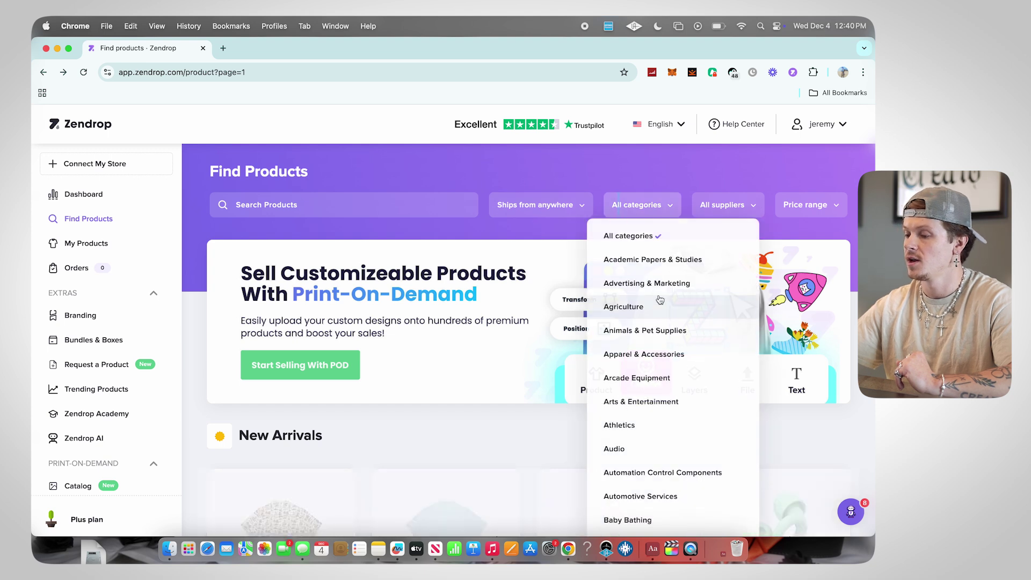
{"action": "scroll", "coordinate": [687, 266], "scroll_direction": "down", "scroll_amount": 2}
{"action": "scroll", "coordinate": [690, 265], "scroll_direction": "up", "scroll_amount": 2}
{"action": "scroll", "coordinate": [689, 264], "scroll_direction": "down", "scroll_amount": 1}
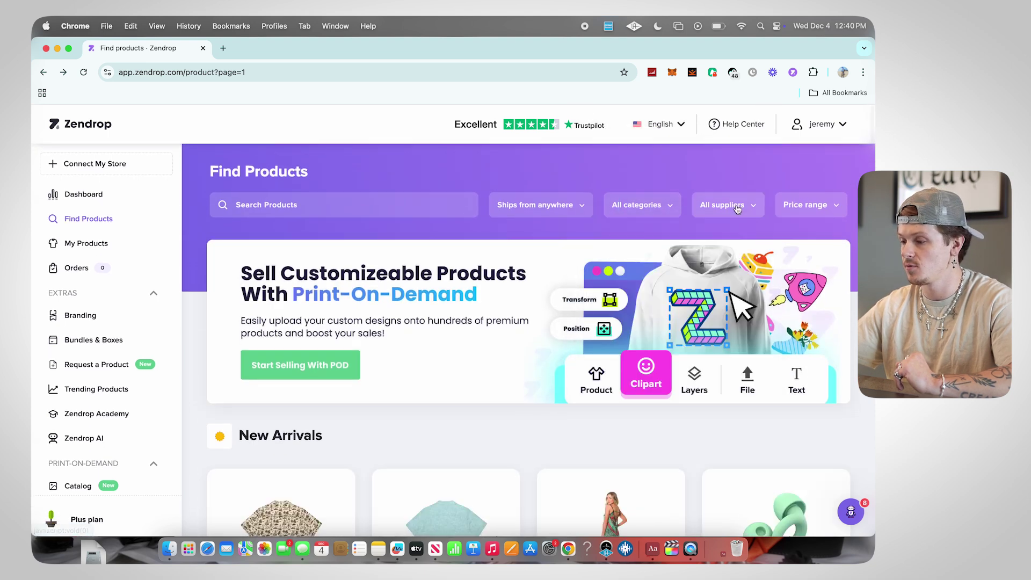
{"action": "left_click", "coordinate": [722, 204]}
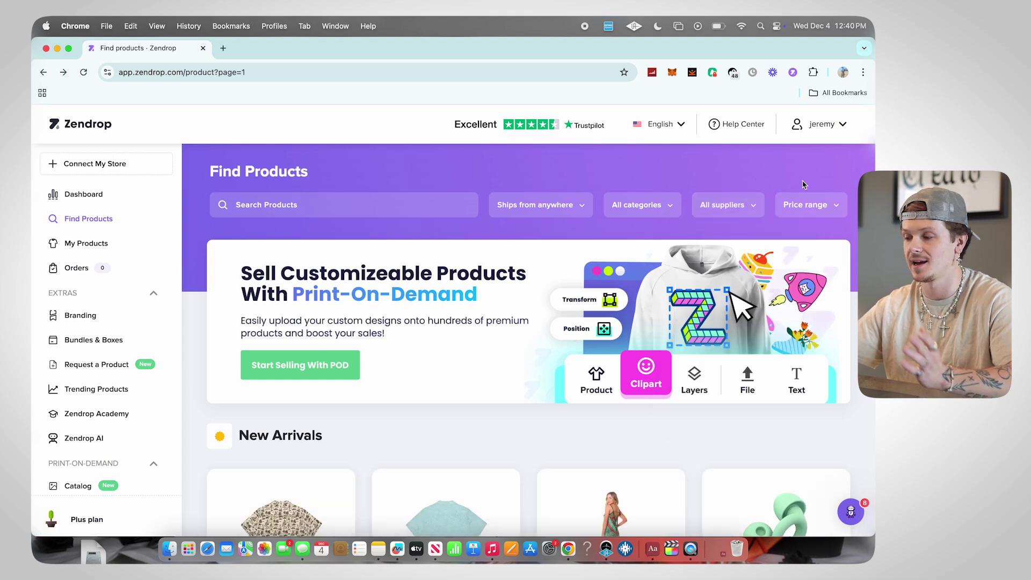
Step: Examine the price range filter and close it without applying a range
{"action": "left_click", "coordinate": [808, 204]}
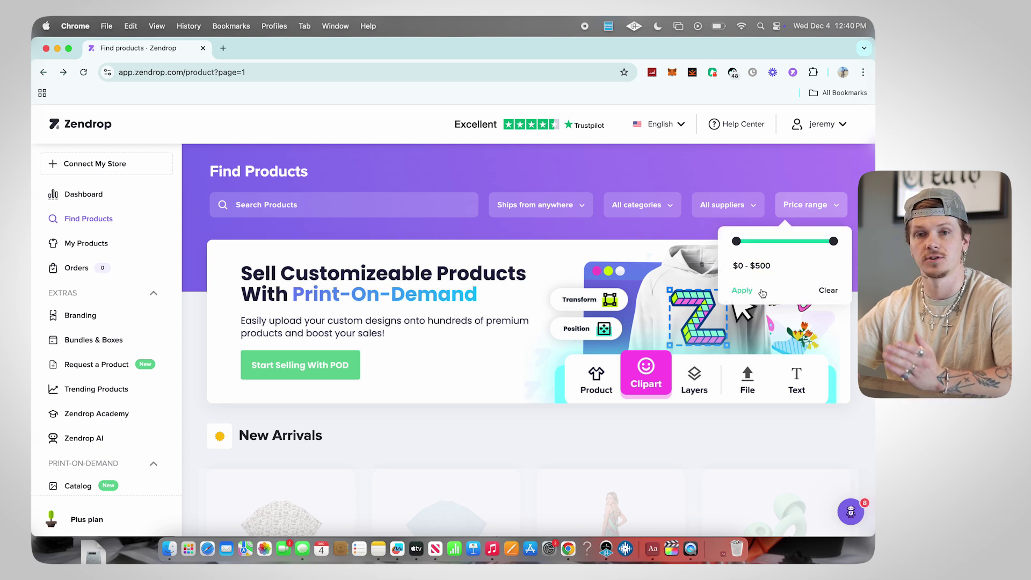
{"action": "left_click", "coordinate": [368, 197]}
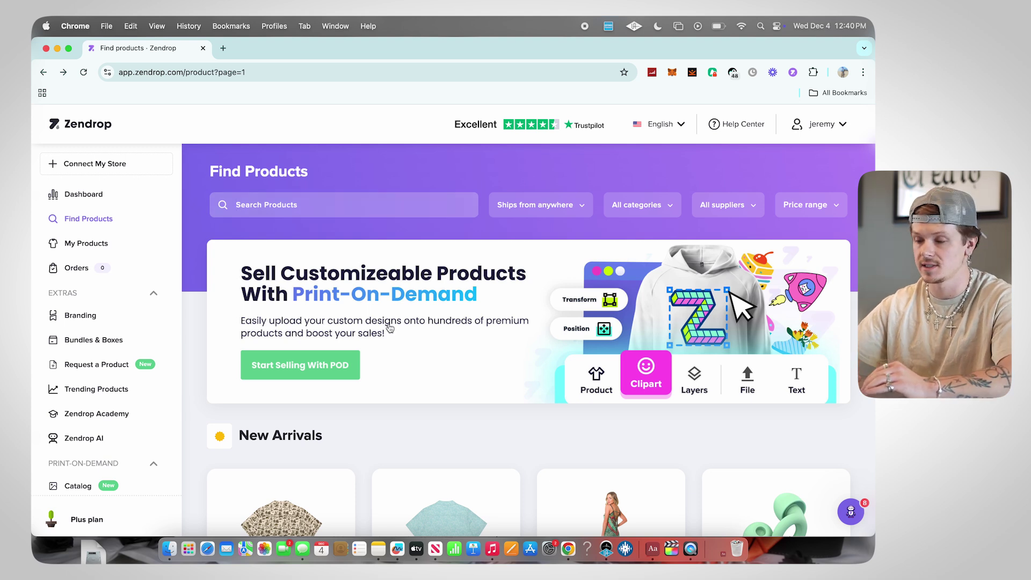
Step: Start a product request from the catalogue page and open the sourcing chat with Zenbot
{"action": "scroll", "coordinate": [391, 329], "scroll_direction": "down", "scroll_amount": 20}
{"action": "scroll", "coordinate": [392, 344], "scroll_direction": "up", "scroll_amount": 3}
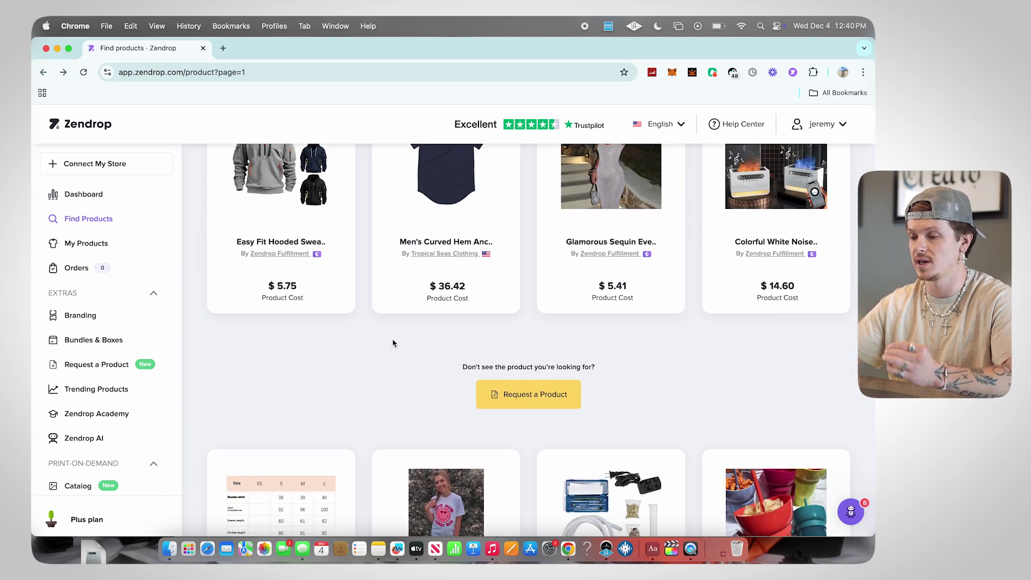
{"action": "scroll", "coordinate": [386, 375], "scroll_direction": "down", "scroll_amount": 2}
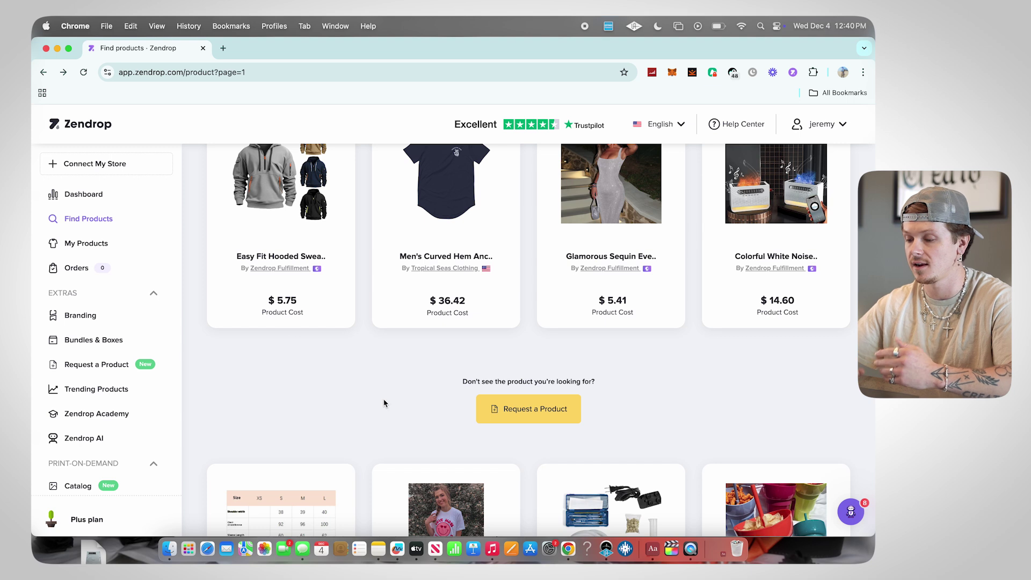
{"action": "scroll", "coordinate": [601, 385], "scroll_direction": "down", "scroll_amount": 3}
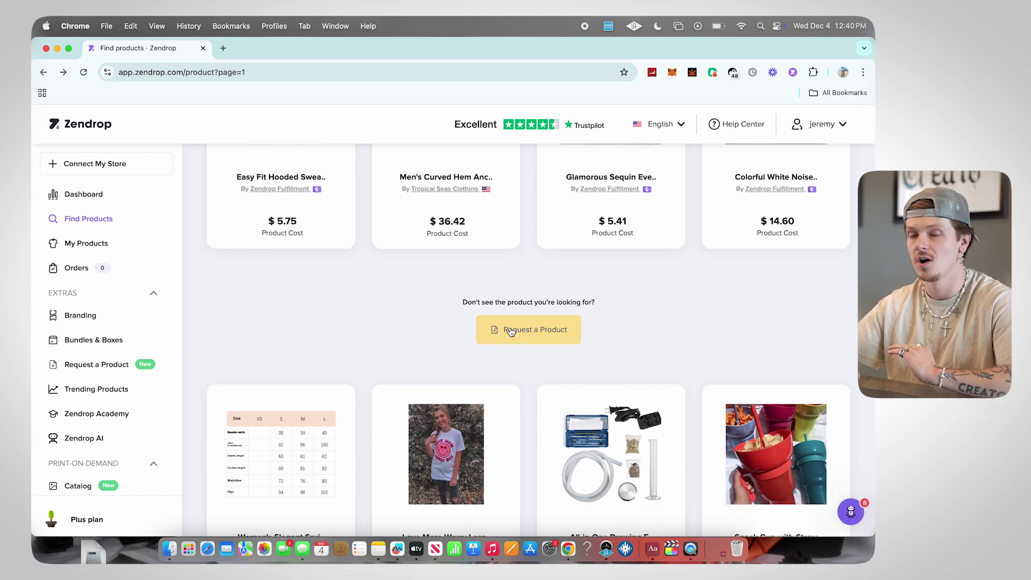
{"action": "left_click", "coordinate": [511, 332]}
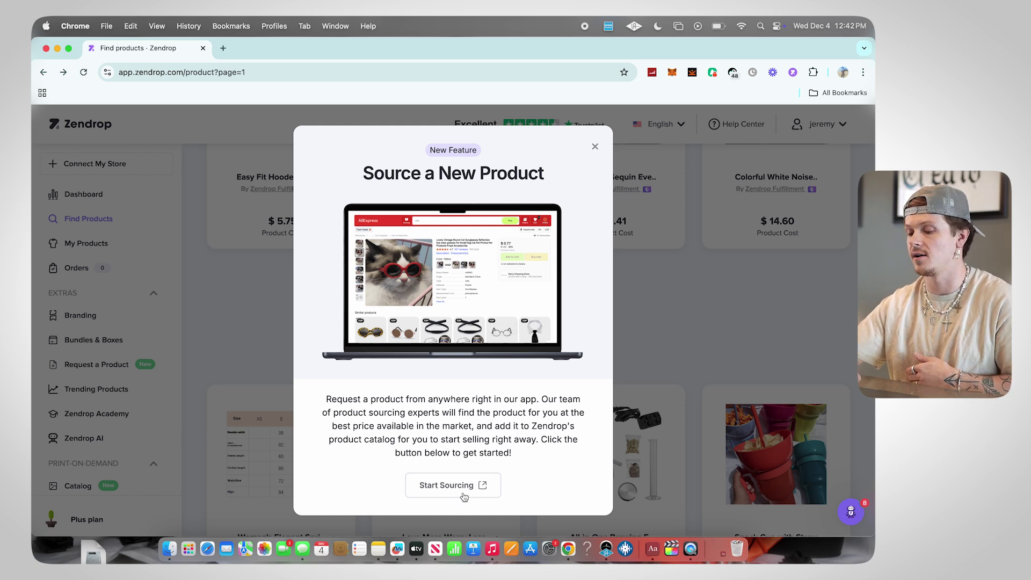
{"action": "left_click", "coordinate": [448, 487]}
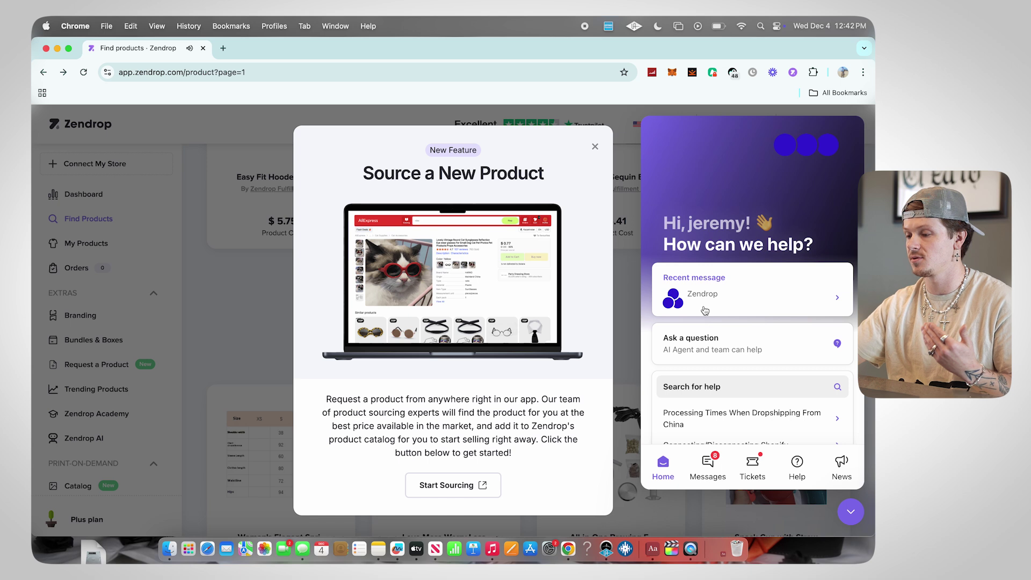
{"action": "left_click", "coordinate": [725, 360]}
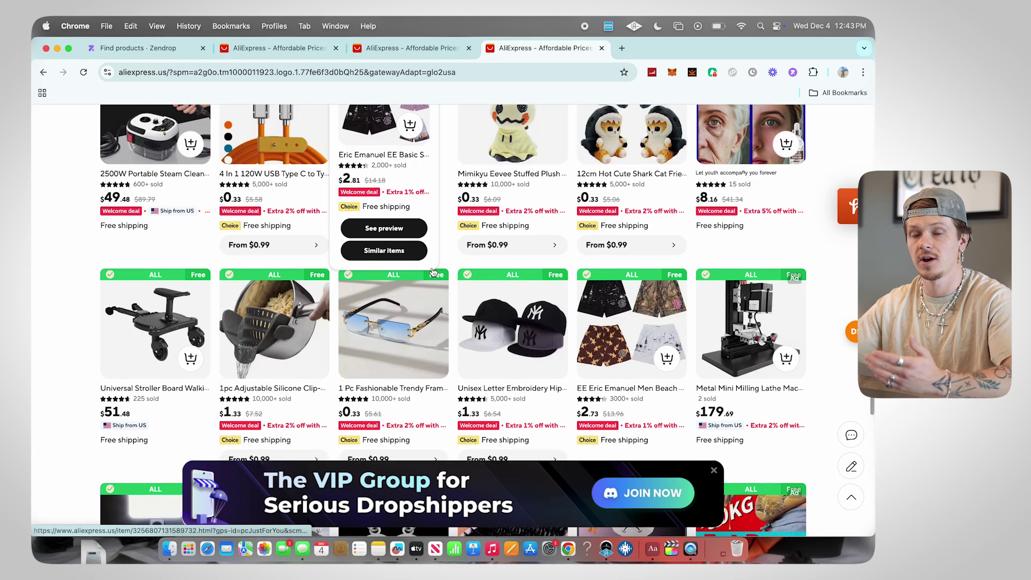
Step: On AliExpress, open the Eric Emanuel EE Basic Shorts product page and copy its link
{"action": "scroll", "coordinate": [599, 279], "scroll_direction": "up", "scroll_amount": 3}
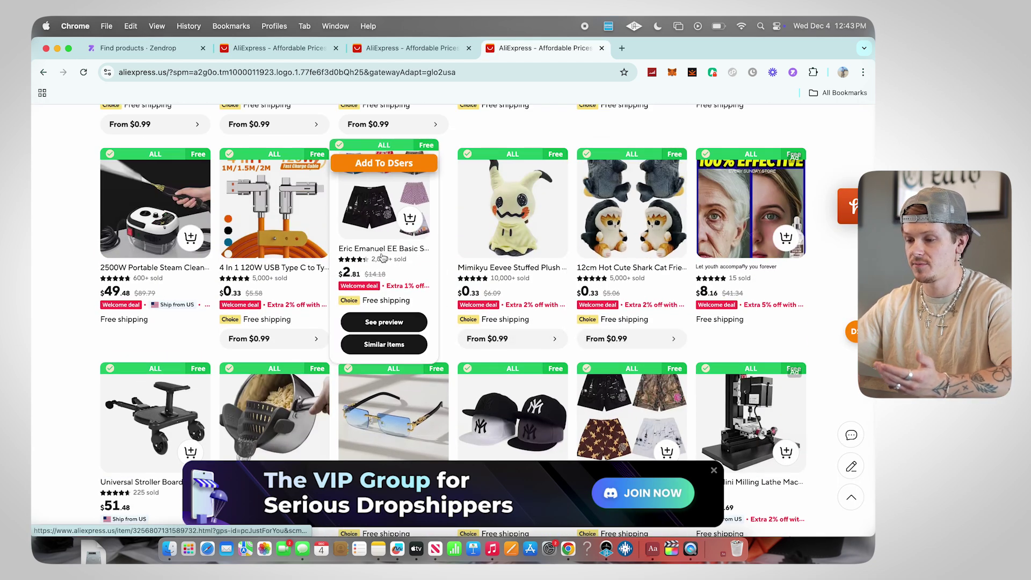
{"action": "left_click", "coordinate": [382, 254]}
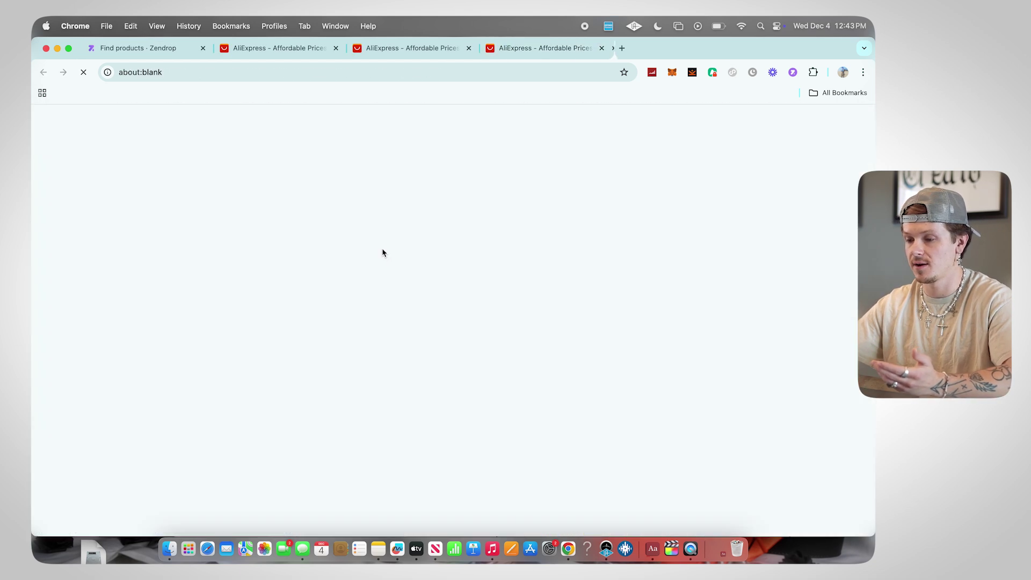
{"action": "left_click", "coordinate": [253, 72]}
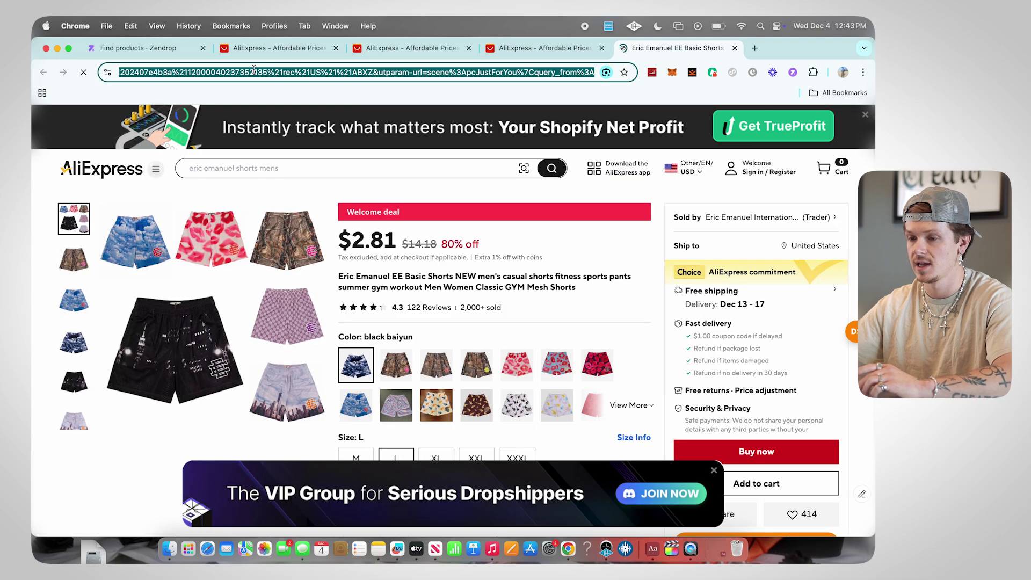
{"action": "key", "text": "super+c"}
Step: Return to Zendrop and send the copied AliExpress product link in the Zenbot sourcing chat
{"action": "left_click", "coordinate": [177, 49]}
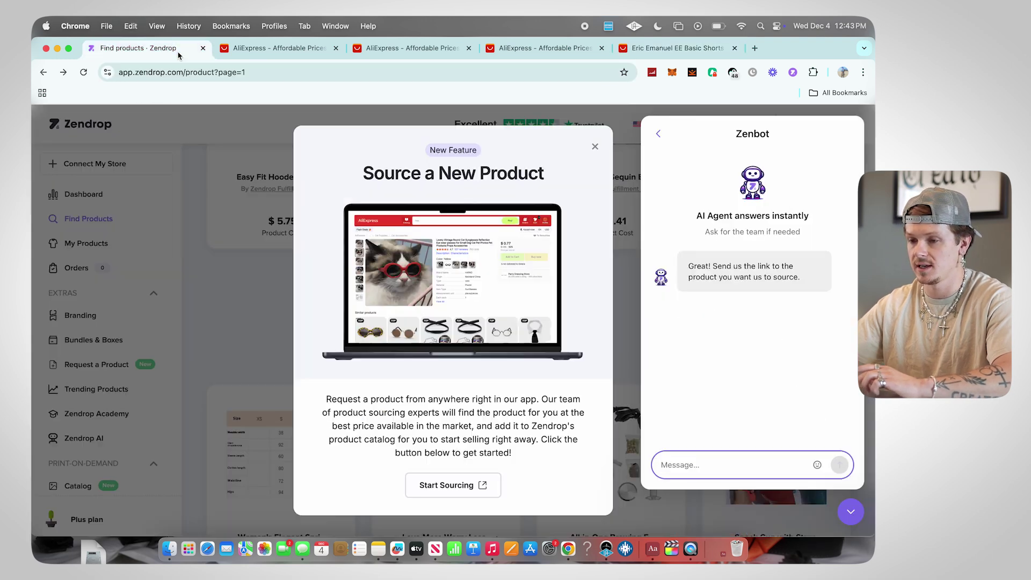
{"action": "key", "text": "super+v"}
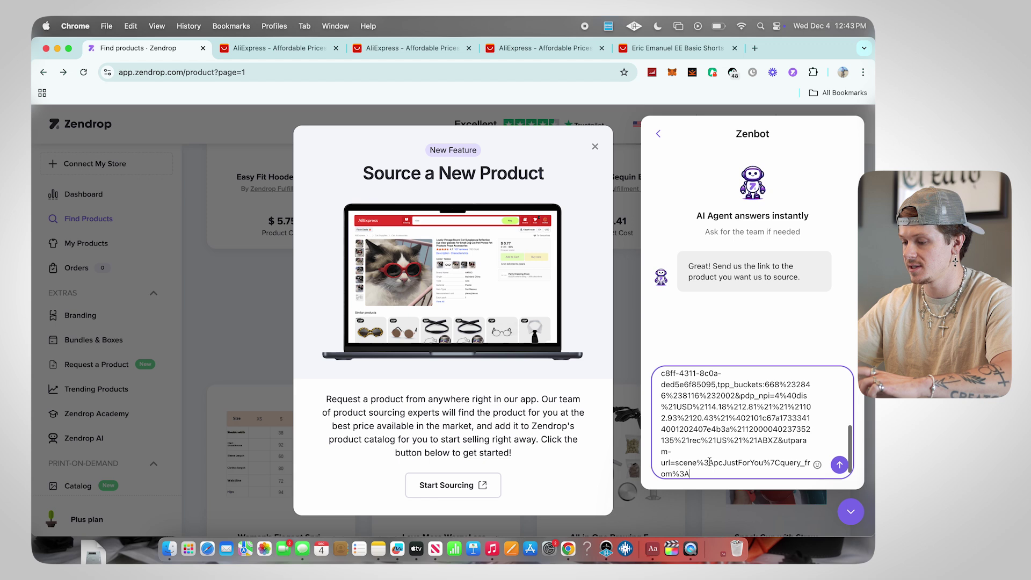
{"action": "key", "text": "Return"}
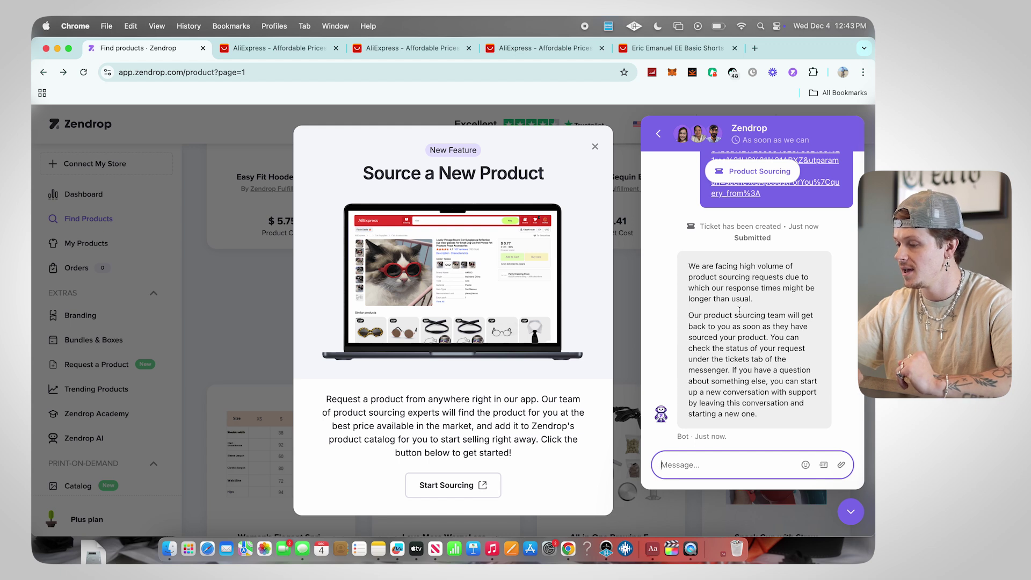
Step: Read the chat reply about the sourcing request, glance at the AliExpress listings, and close the sourcing dialog and chat
{"action": "left_click_drag", "start_coordinate": [693, 317], "coordinate": [802, 349]}
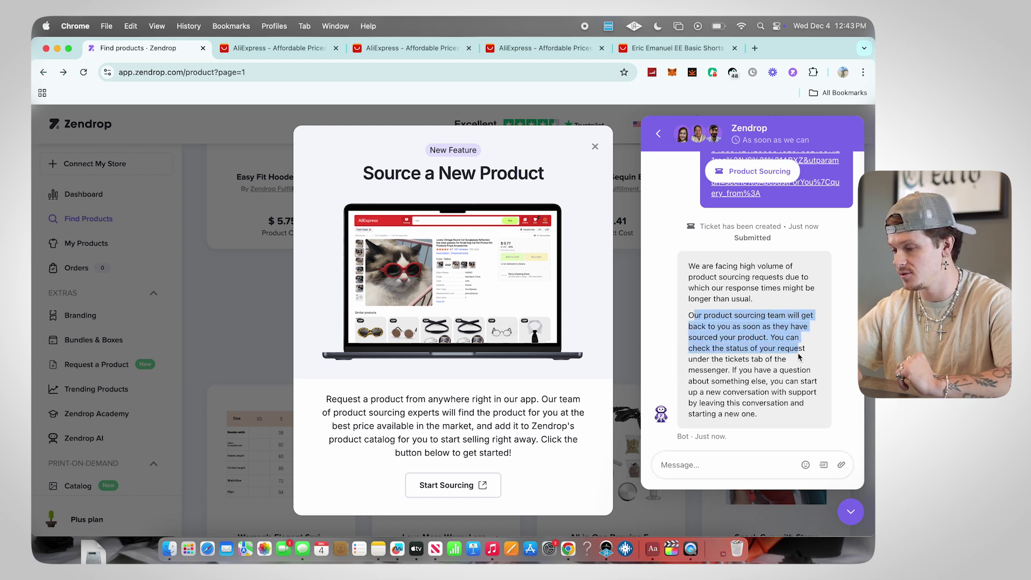
{"action": "left_click", "coordinate": [777, 355]}
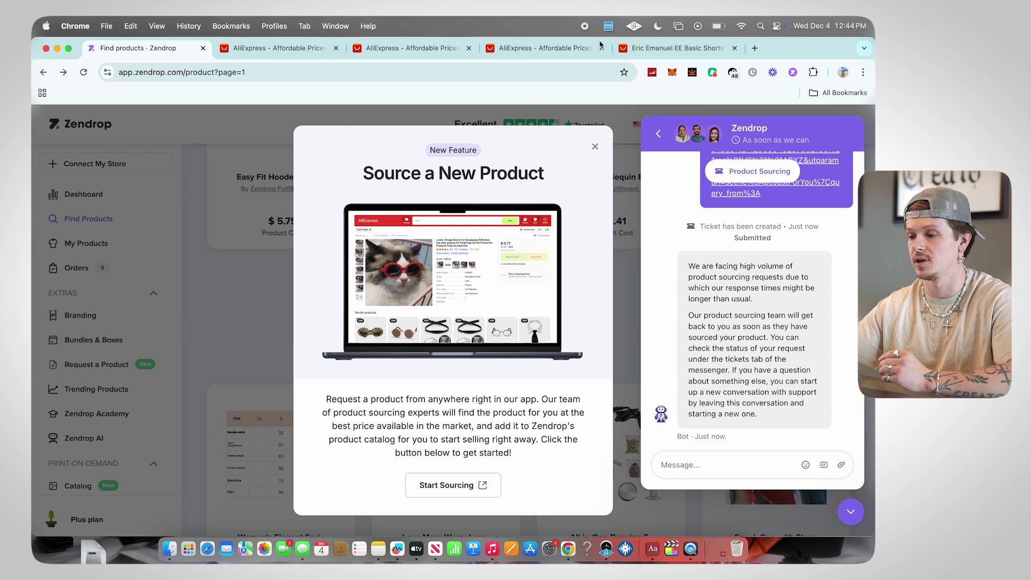
{"action": "left_click", "coordinate": [582, 49]}
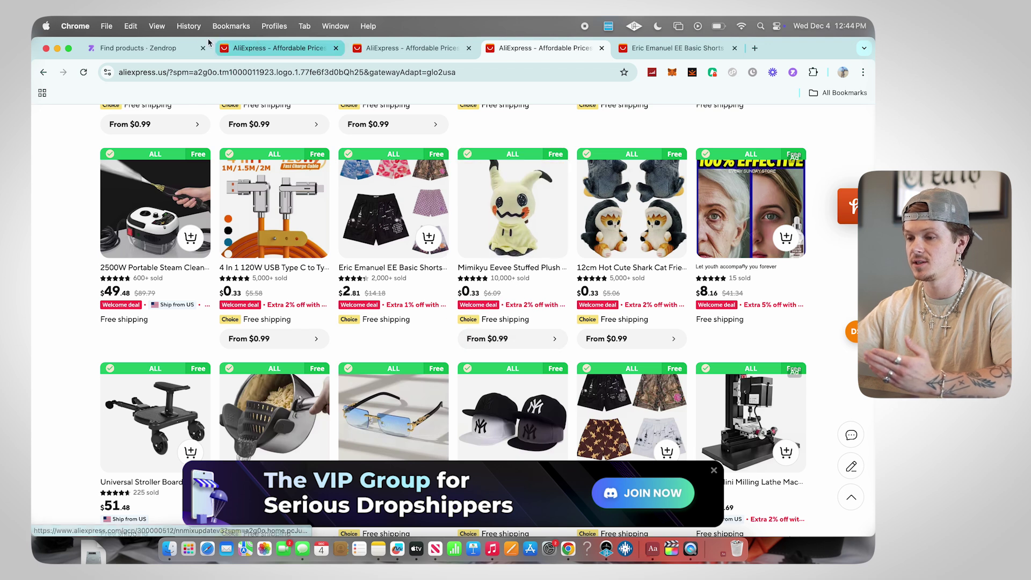
{"action": "left_click", "coordinate": [138, 48]}
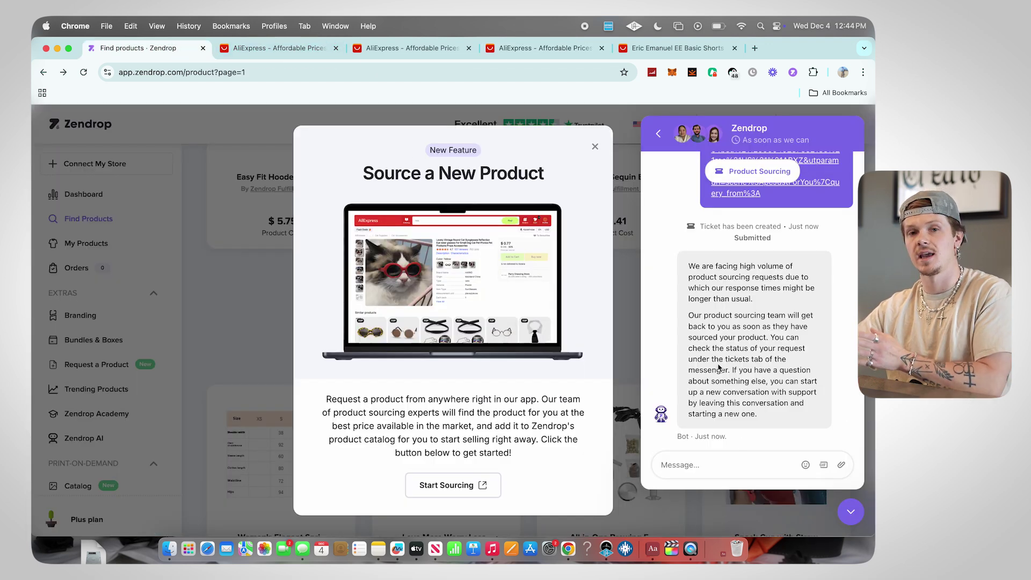
{"action": "left_click", "coordinate": [595, 147]}
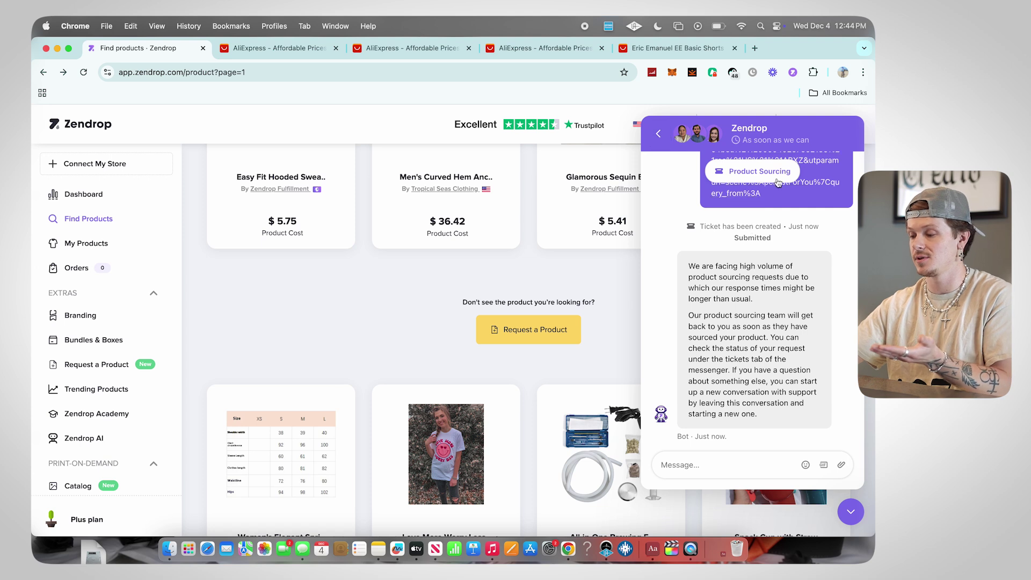
{"action": "left_click", "coordinate": [851, 511]}
Step: Browse the catalogue products listed above and below the product request section
{"action": "scroll", "coordinate": [618, 376], "scroll_direction": "down", "scroll_amount": 5}
{"action": "scroll", "coordinate": [617, 381], "scroll_direction": "up", "scroll_amount": 1}
{"action": "mouse_move", "coordinate": [615, 386]}
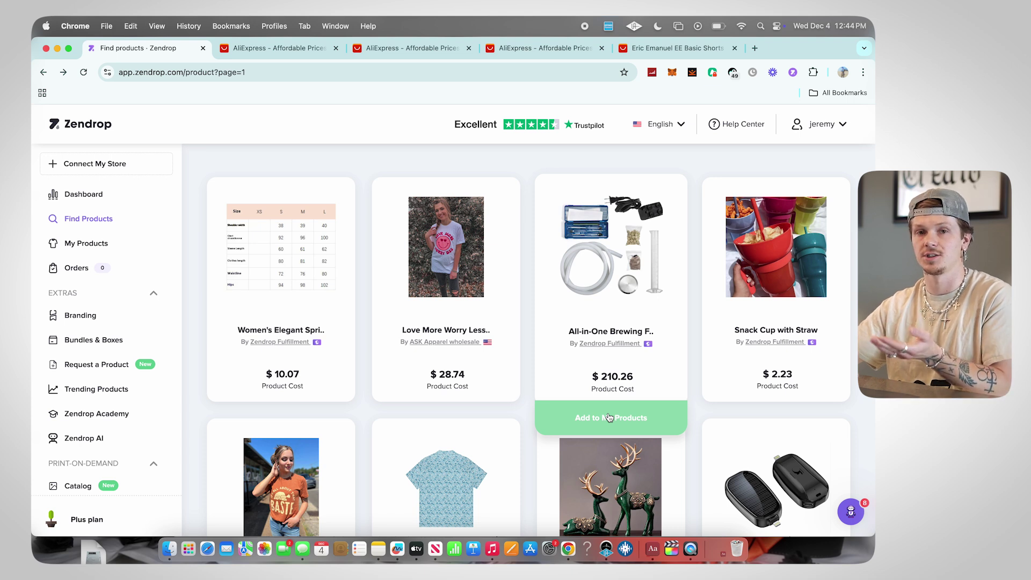
{"action": "scroll", "coordinate": [609, 417], "scroll_direction": "down", "scroll_amount": 2}
{"action": "scroll", "coordinate": [610, 417], "scroll_direction": "up", "scroll_amount": 6}
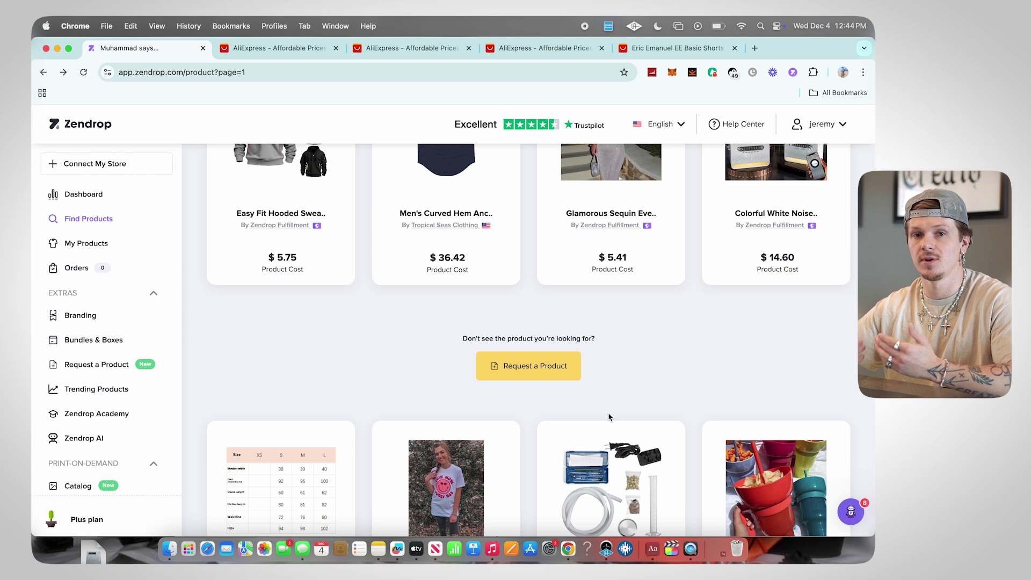
{"action": "mouse_move", "coordinate": [613, 301]}
{"action": "scroll", "coordinate": [612, 322], "scroll_direction": "up", "scroll_amount": 1}
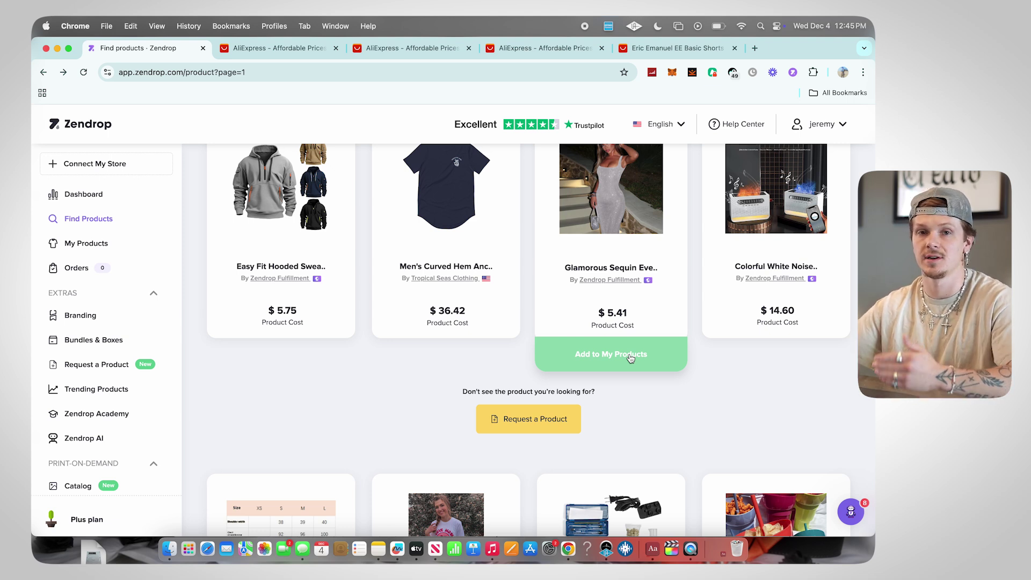
{"action": "scroll", "coordinate": [340, 394], "scroll_direction": "up", "scroll_amount": 7}
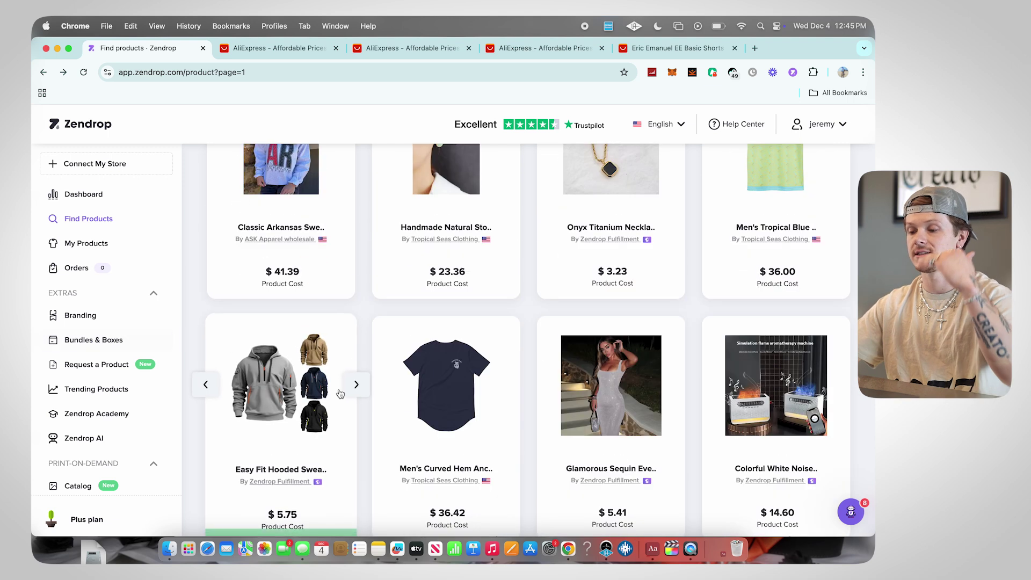
{"action": "scroll", "coordinate": [340, 394], "scroll_direction": "up", "scroll_amount": 2}
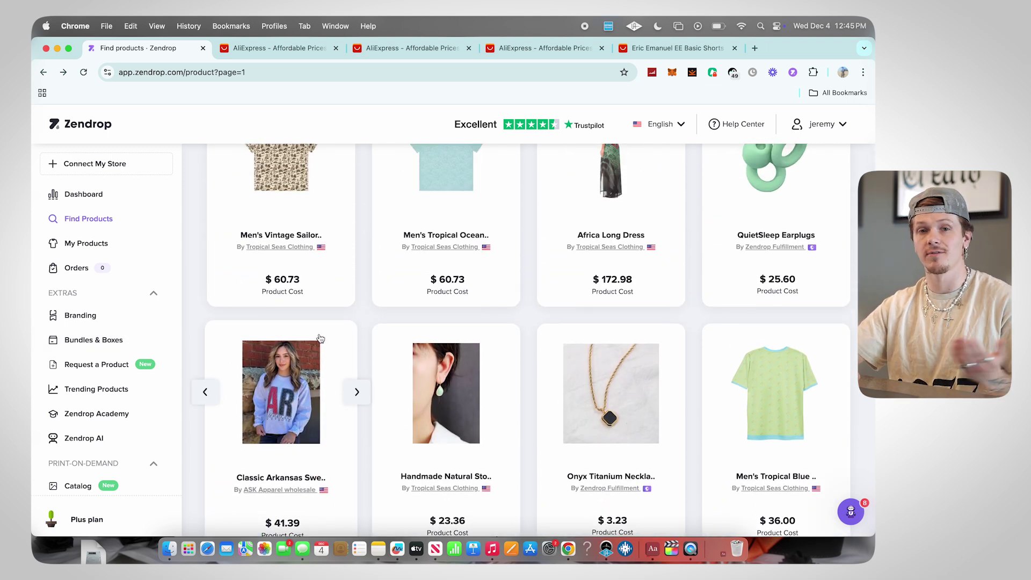
Step: Open the Sunset Projection Lamp from My Products for Review & Publish, and examine its name, description, variants and images
{"action": "left_click", "coordinate": [100, 250]}
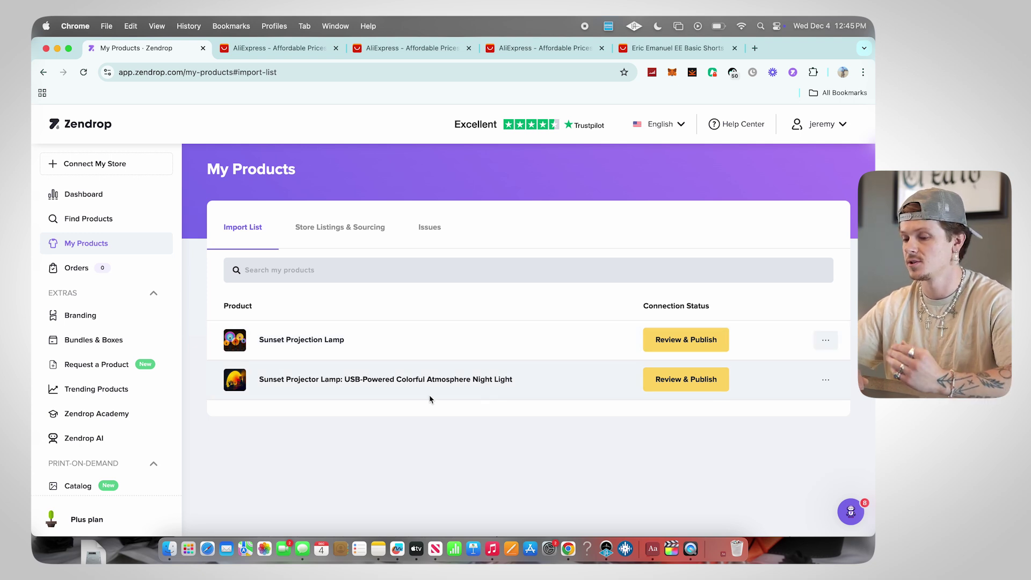
{"action": "left_click", "coordinate": [683, 340]}
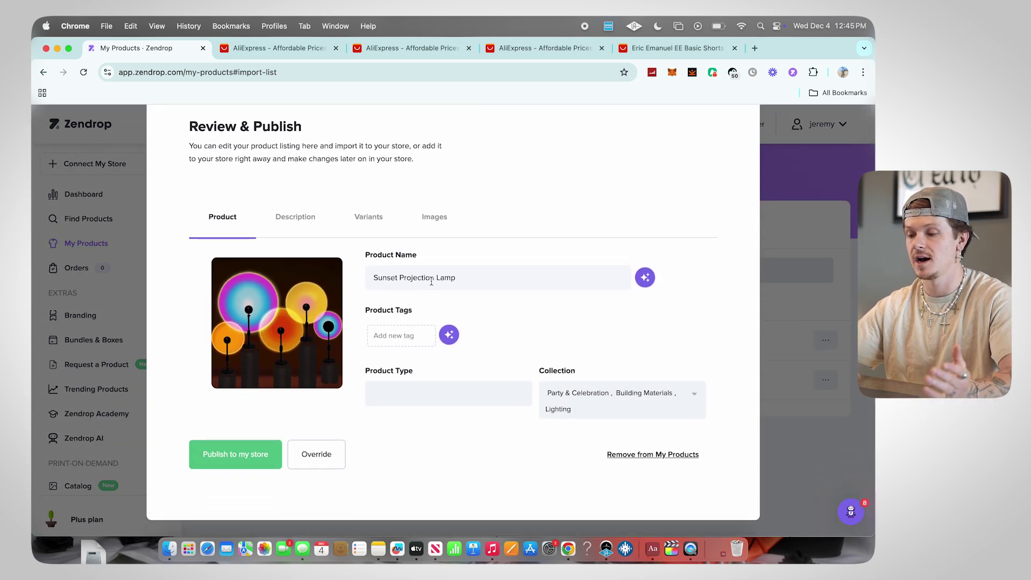
{"action": "triple_click", "coordinate": [434, 280]}
{"action": "left_click", "coordinate": [292, 217]}
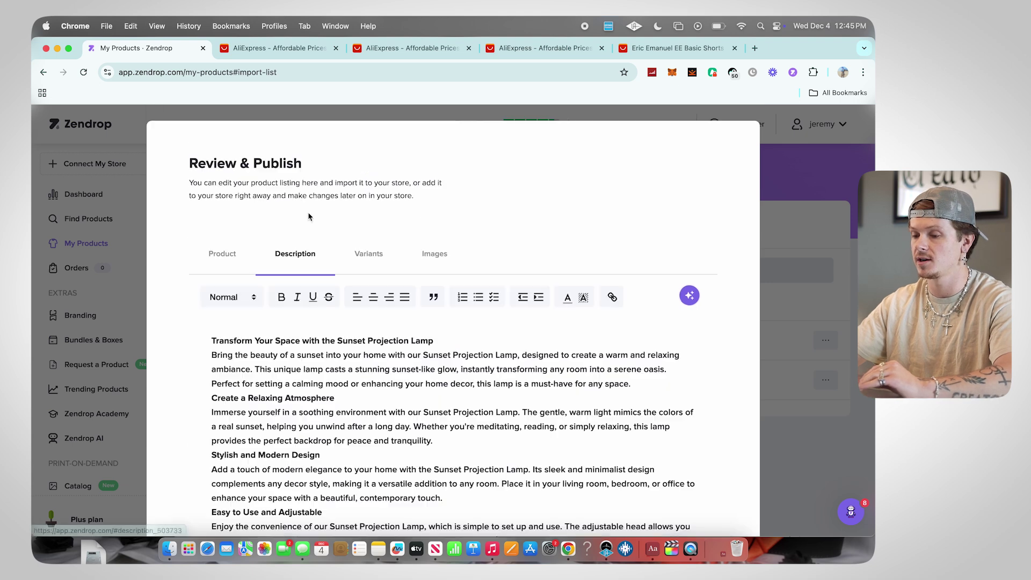
{"action": "left_click", "coordinate": [377, 257]}
{"action": "left_click", "coordinate": [434, 253]}
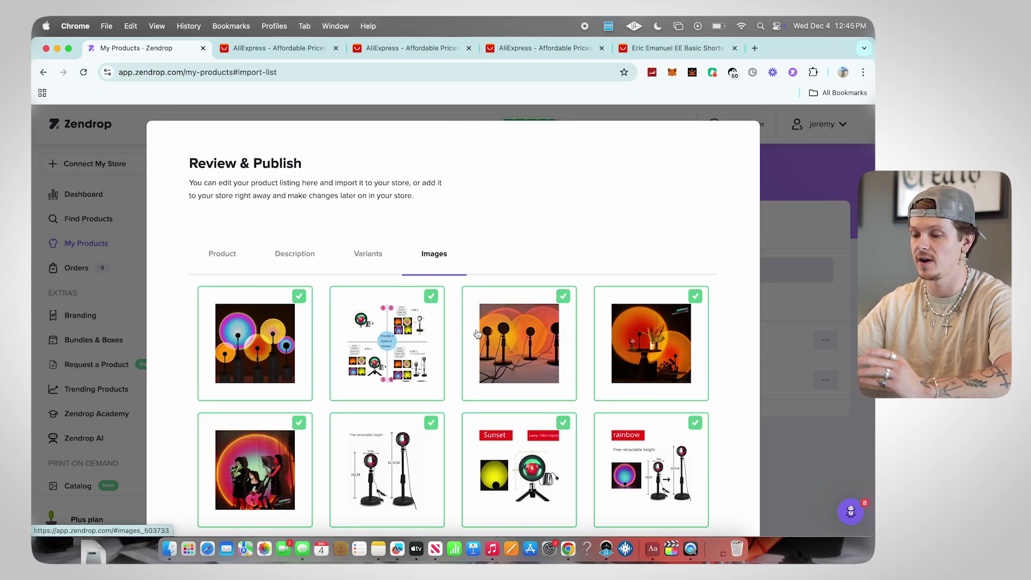
{"action": "scroll", "coordinate": [322, 242], "scroll_direction": "down", "scroll_amount": 3}
{"action": "left_click", "coordinate": [217, 142]}
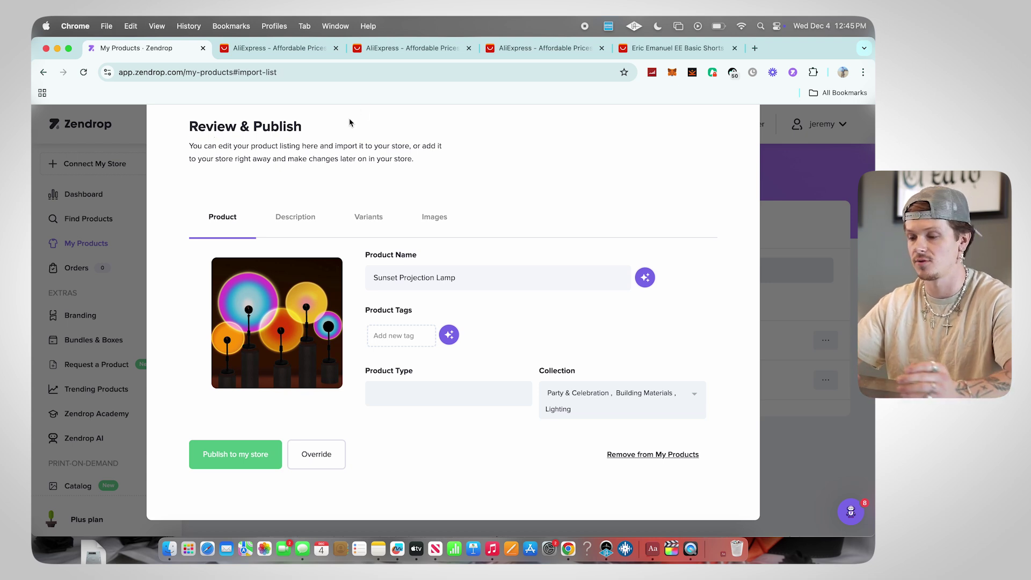
Step: Delete the word "Projection" from the lamp's product name
{"action": "triple_click", "coordinate": [439, 278]}
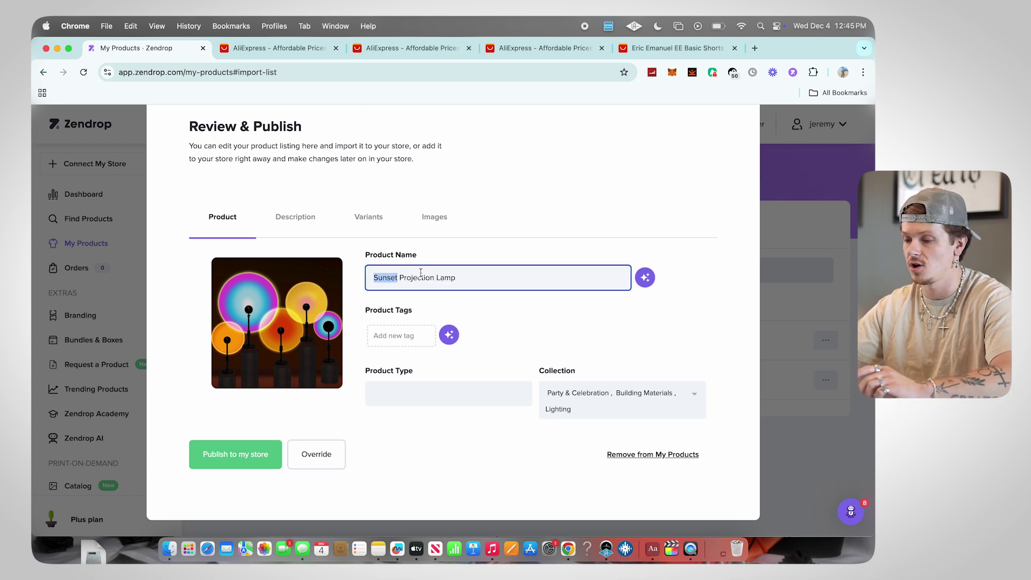
{"action": "double_click", "coordinate": [421, 275]}
{"action": "key", "text": "BackSpace"}
Step: Copy the full description text of the Sunset Projection Lamp listing
{"action": "left_click", "coordinate": [304, 223]}
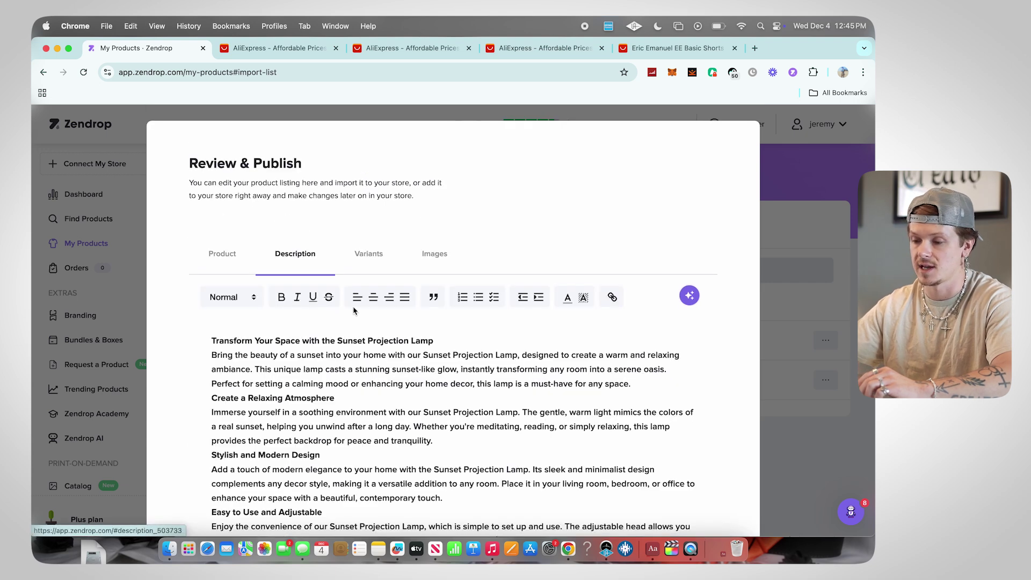
{"action": "scroll", "coordinate": [365, 376], "scroll_direction": "down", "scroll_amount": 5}
{"action": "left_click_drag", "start_coordinate": [364, 383], "coordinate": [200, 164]}
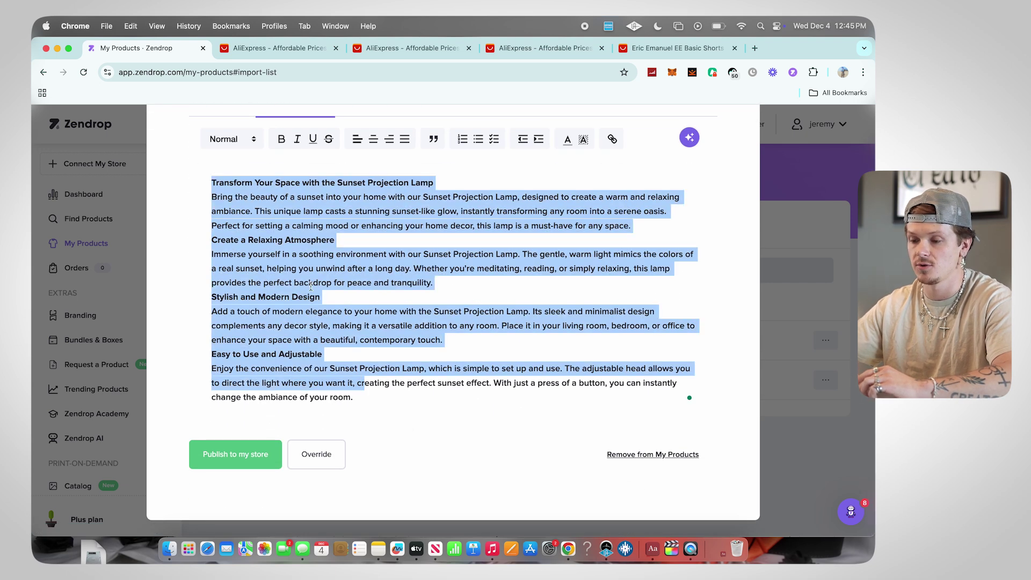
{"action": "scroll", "coordinate": [311, 286], "scroll_direction": "up", "scroll_amount": 3}
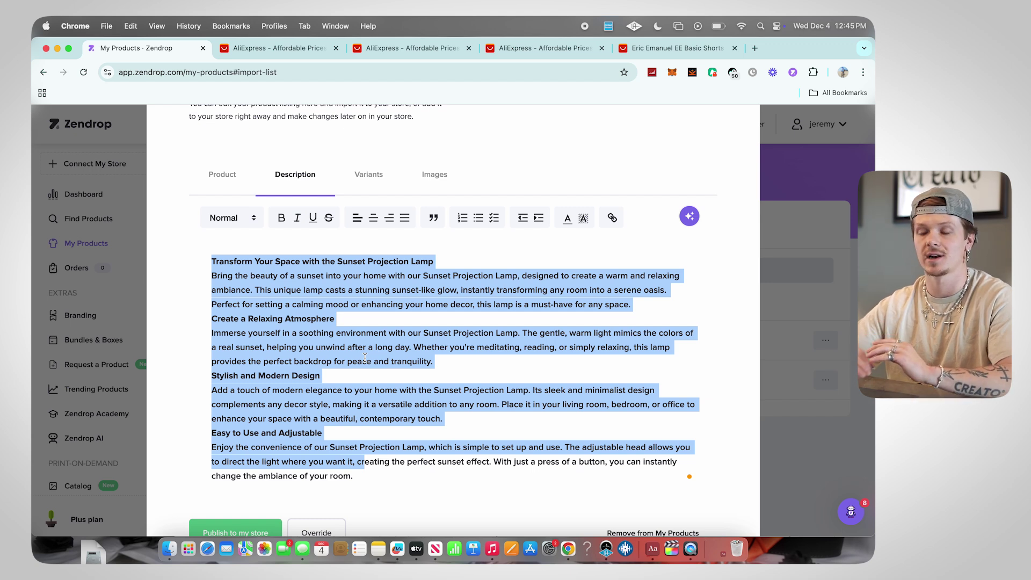
{"action": "left_click_drag", "start_coordinate": [374, 475], "coordinate": [212, 248]}
{"action": "key", "text": "super+c"}
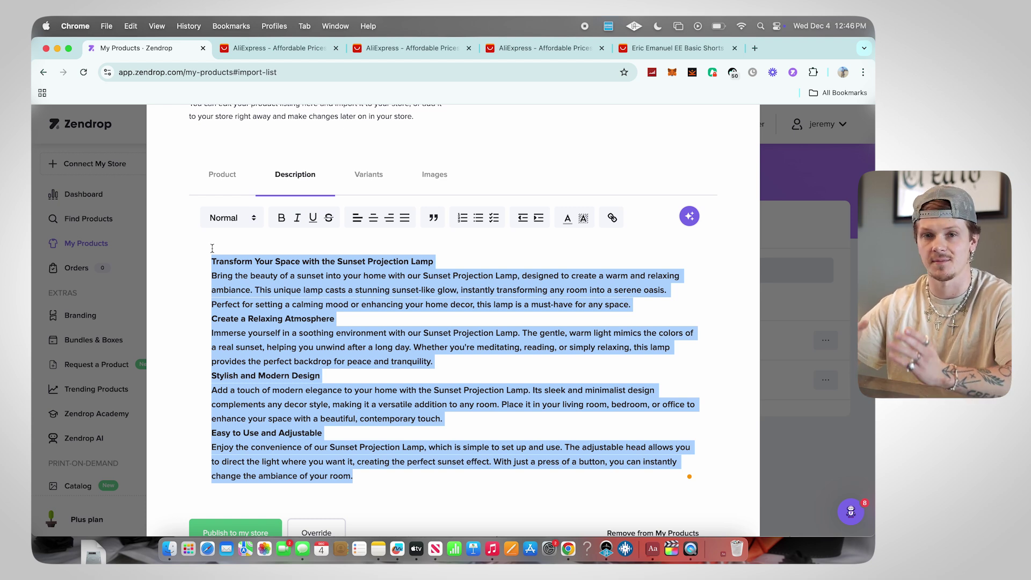
Step: Set the sales price of the lamp's 17CM Stand variant to $29.99
{"action": "left_click", "coordinate": [368, 186]}
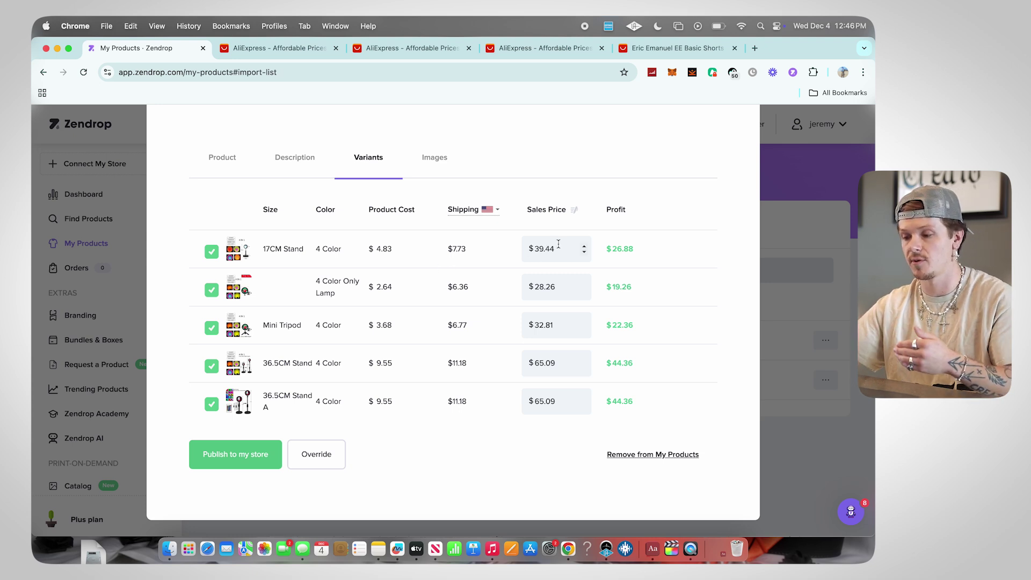
{"action": "double_click", "coordinate": [555, 246]}
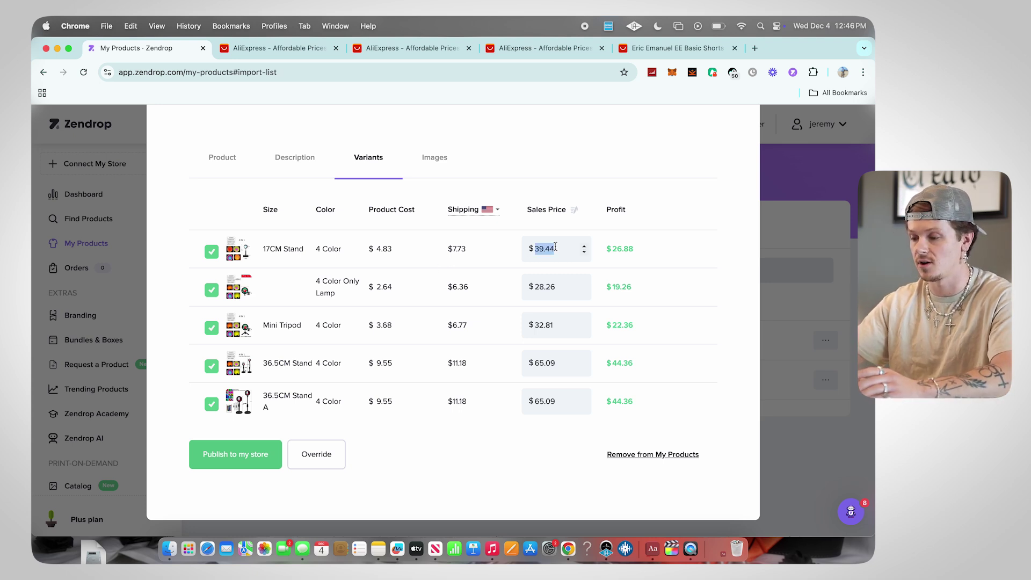
{"action": "type", "text": "29.99"}
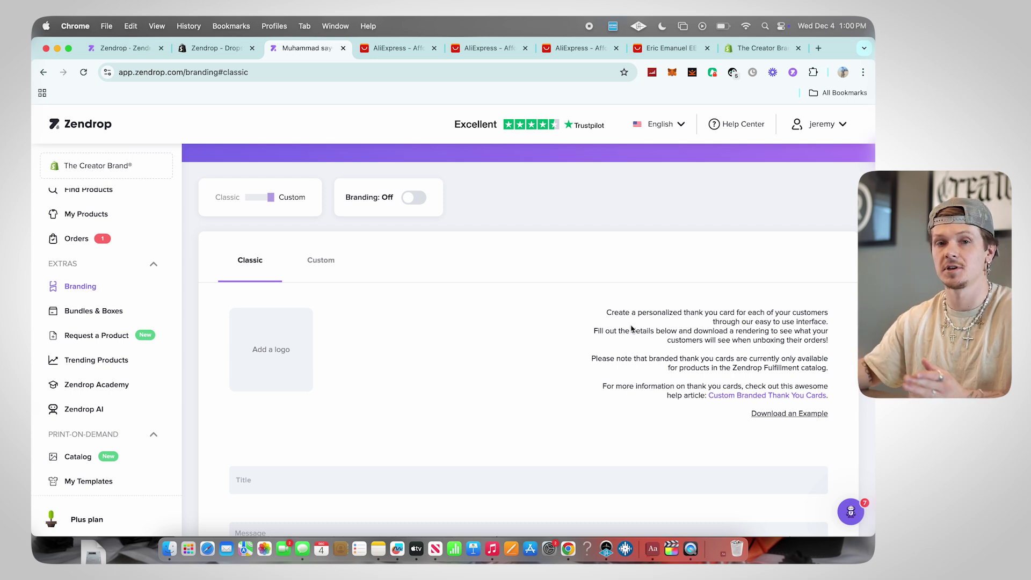
Step: Examine the Classic thank-you card form on the Branding page and the suggested image size for a Custom card
{"action": "scroll", "coordinate": [591, 328], "scroll_direction": "down", "scroll_amount": 2}
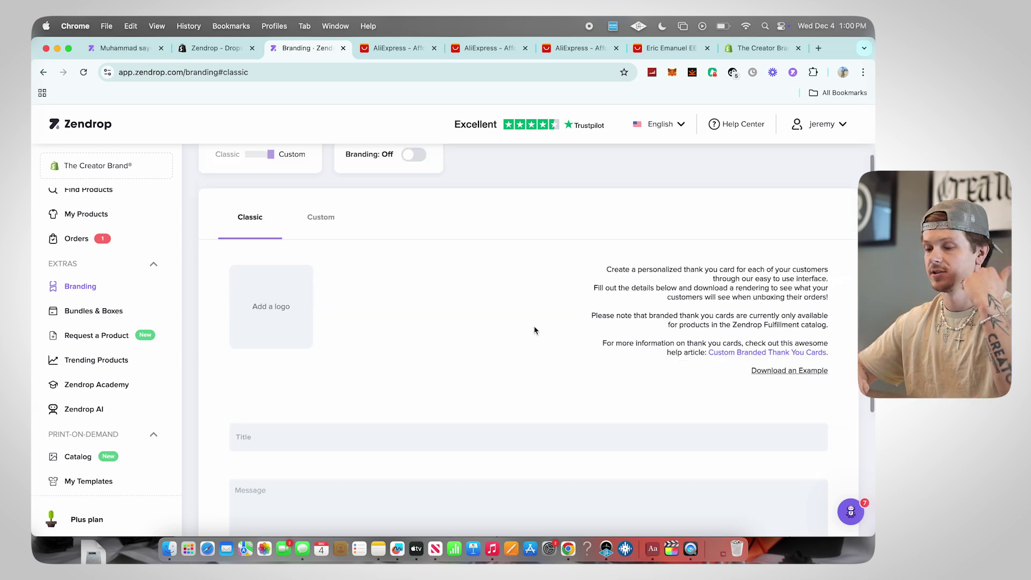
{"action": "scroll", "coordinate": [294, 232], "scroll_direction": "down", "scroll_amount": 2}
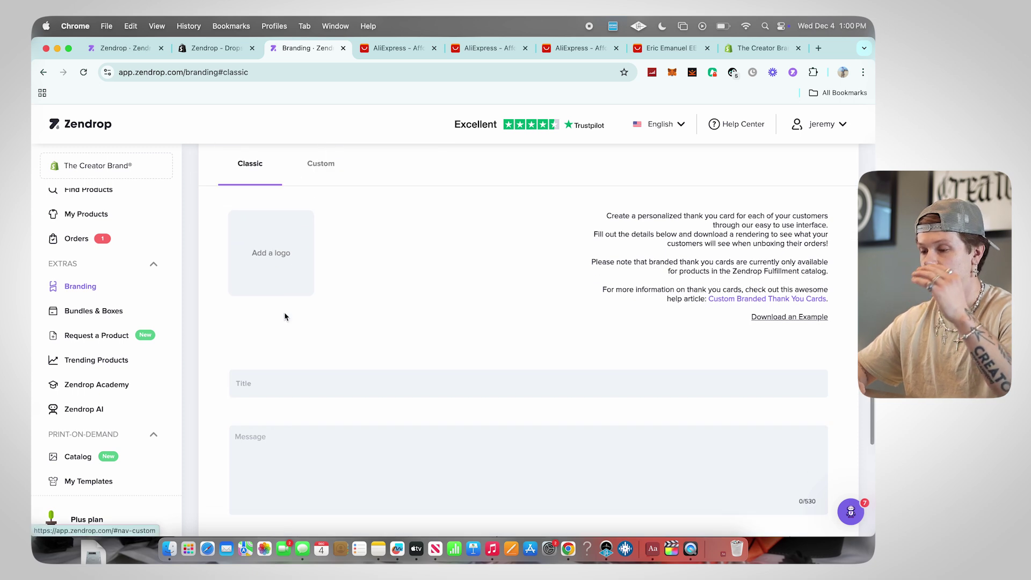
{"action": "scroll", "coordinate": [293, 253], "scroll_direction": "down", "scroll_amount": 1}
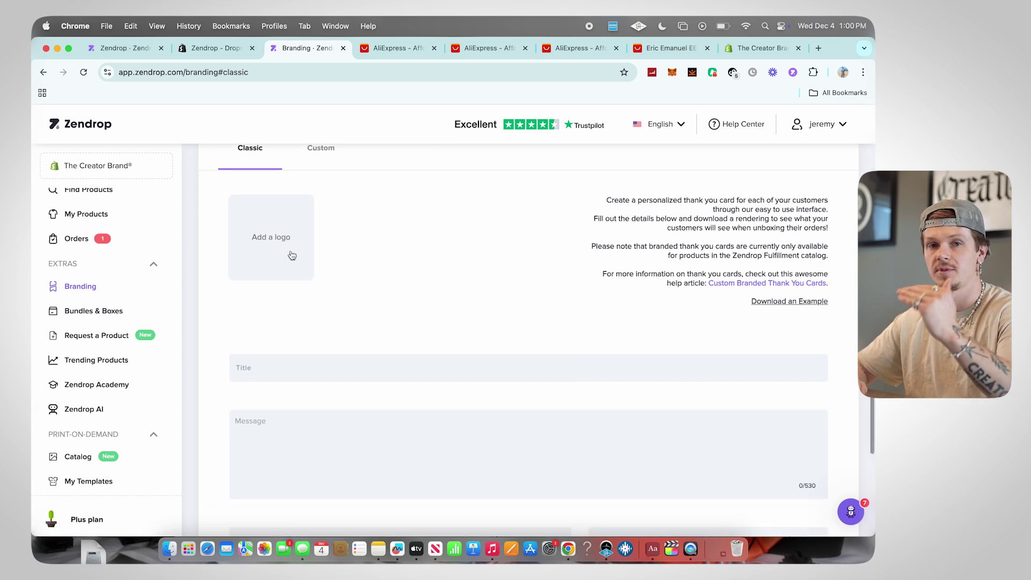
{"action": "scroll", "coordinate": [295, 258], "scroll_direction": "up", "scroll_amount": 2}
{"action": "scroll", "coordinate": [290, 279], "scroll_direction": "down", "scroll_amount": 4}
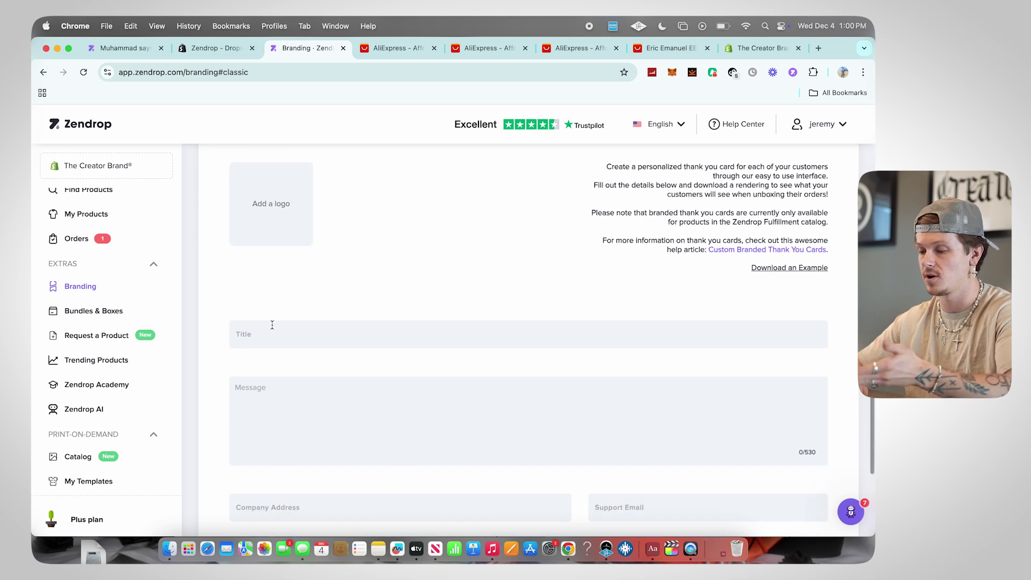
{"action": "scroll", "coordinate": [277, 325], "scroll_direction": "down", "scroll_amount": 1}
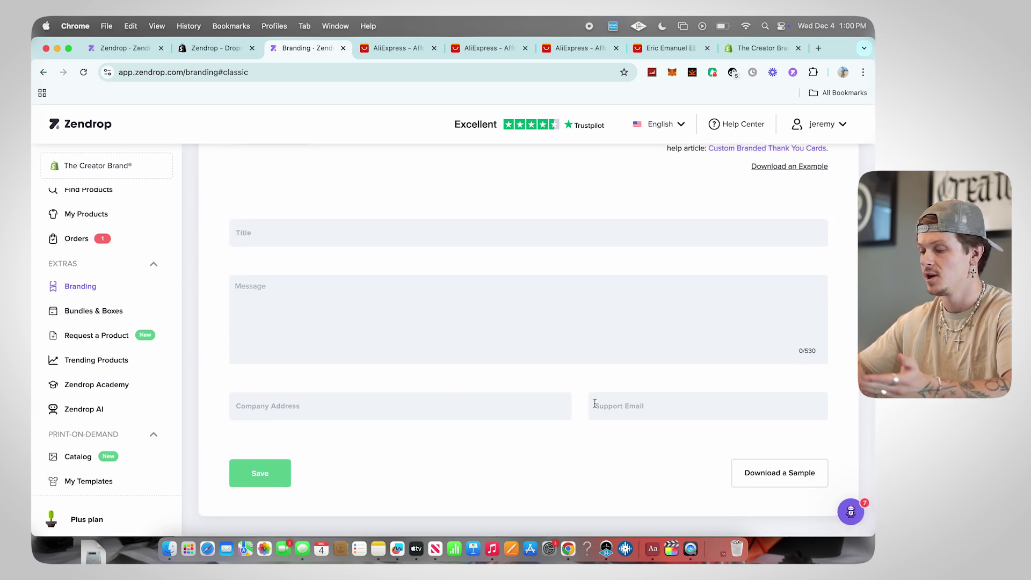
{"action": "scroll", "coordinate": [637, 396], "scroll_direction": "up", "scroll_amount": 4}
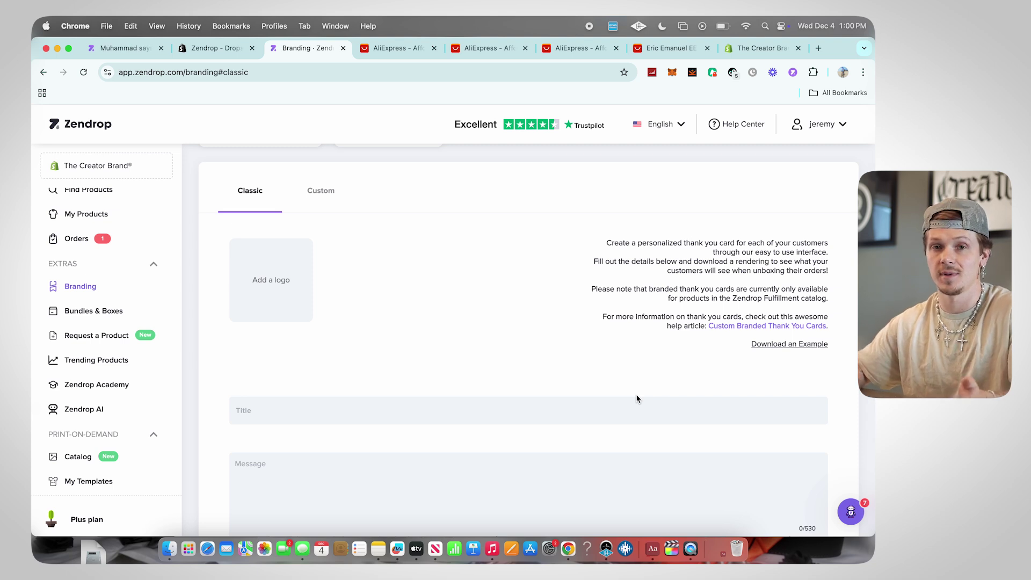
{"action": "left_click", "coordinate": [324, 208]}
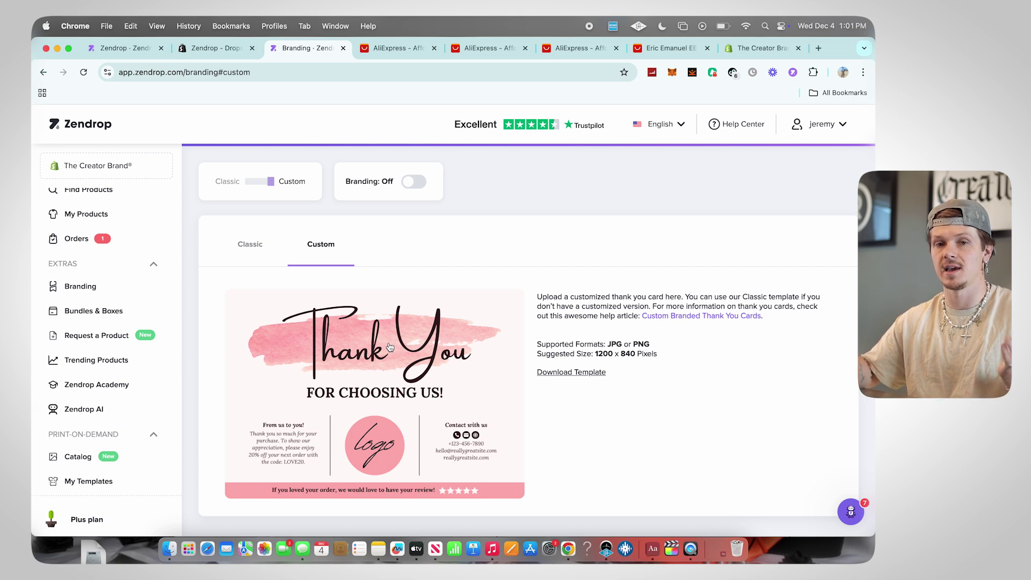
{"action": "left_click_drag", "start_coordinate": [595, 354], "coordinate": [664, 358]}
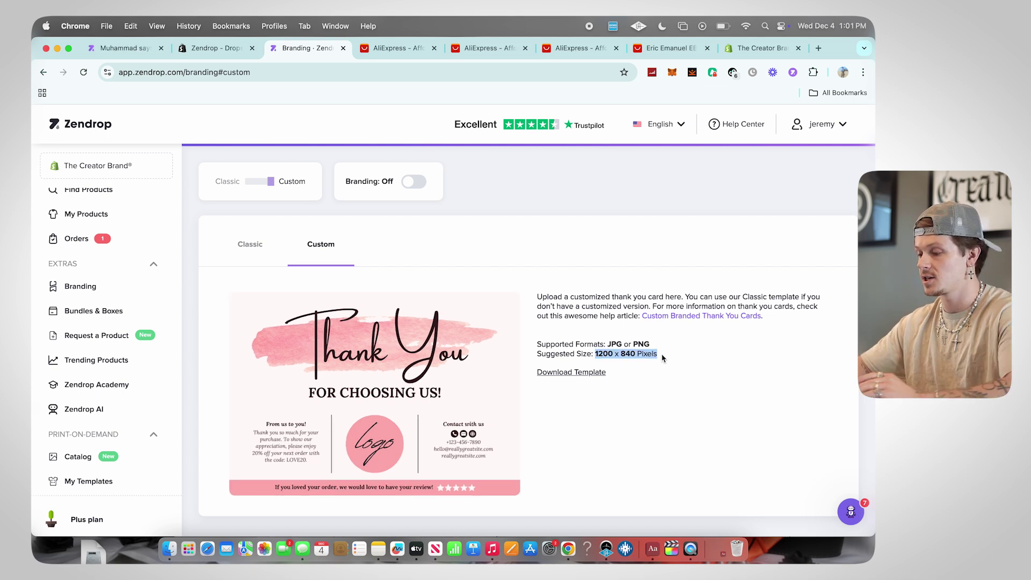
Step: Switch to Canva in place of the first AliExpress page and open the thank-you card design
{"action": "left_click", "coordinate": [395, 48]}
{"action": "left_click", "coordinate": [378, 78]}
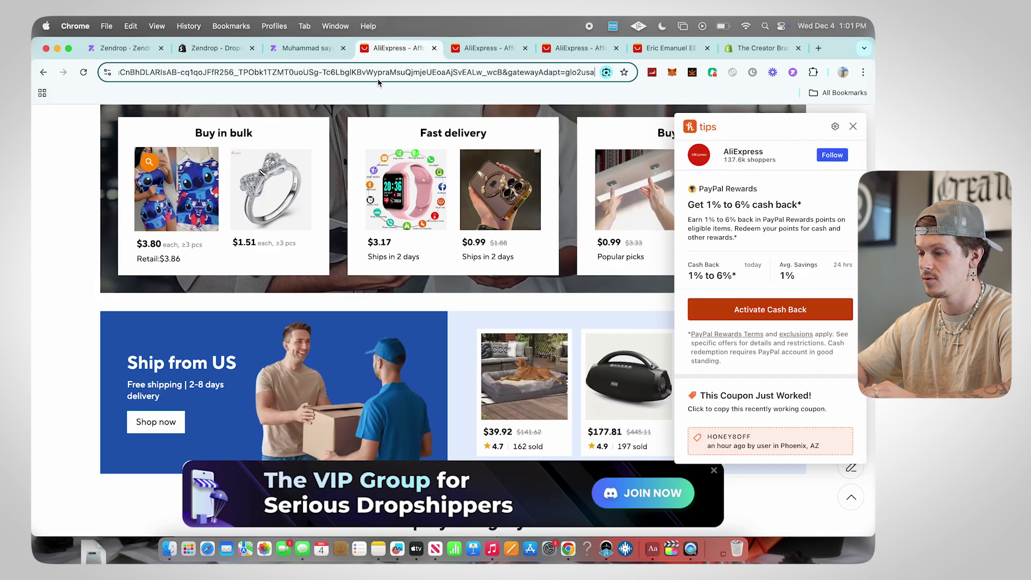
{"action": "type", "text": "can"}
{"action": "key", "text": "Return"}
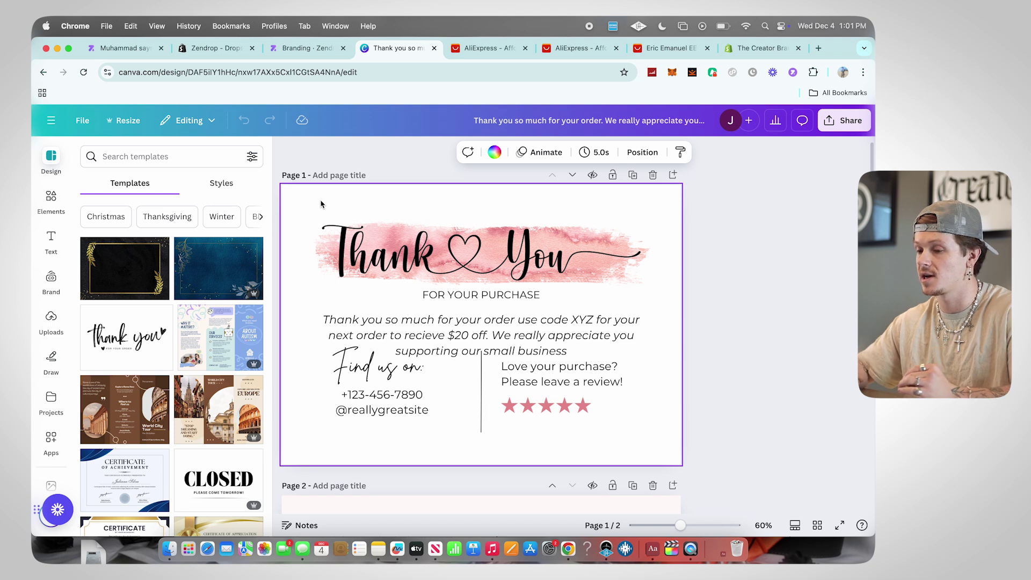
Step: Find templates for "Thank You Cards" and add the White Elegant Modern Calligraphy Wedding Thank You Card as a new page
{"action": "left_click", "coordinate": [169, 156]}
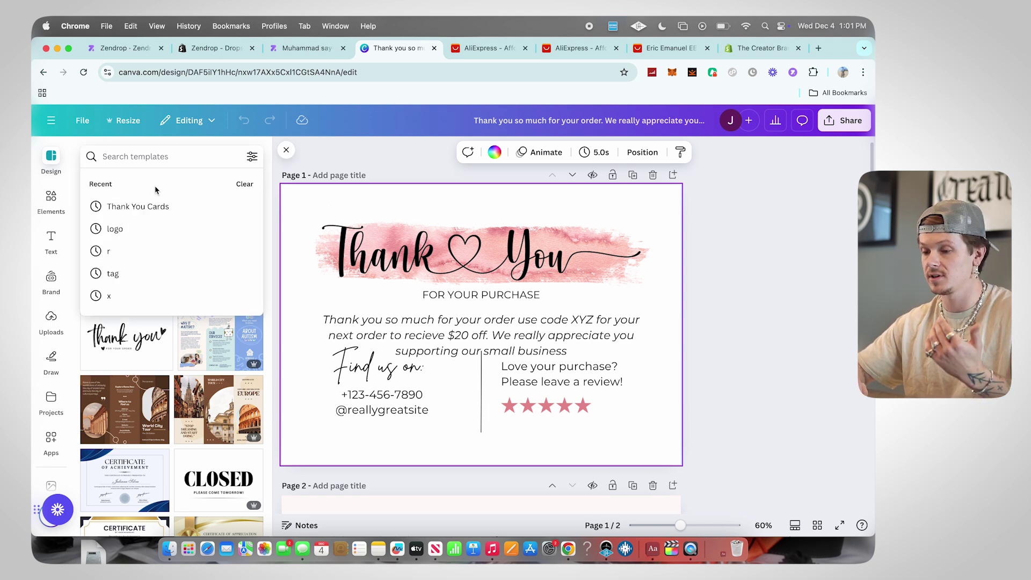
{"action": "left_click", "coordinate": [153, 208]}
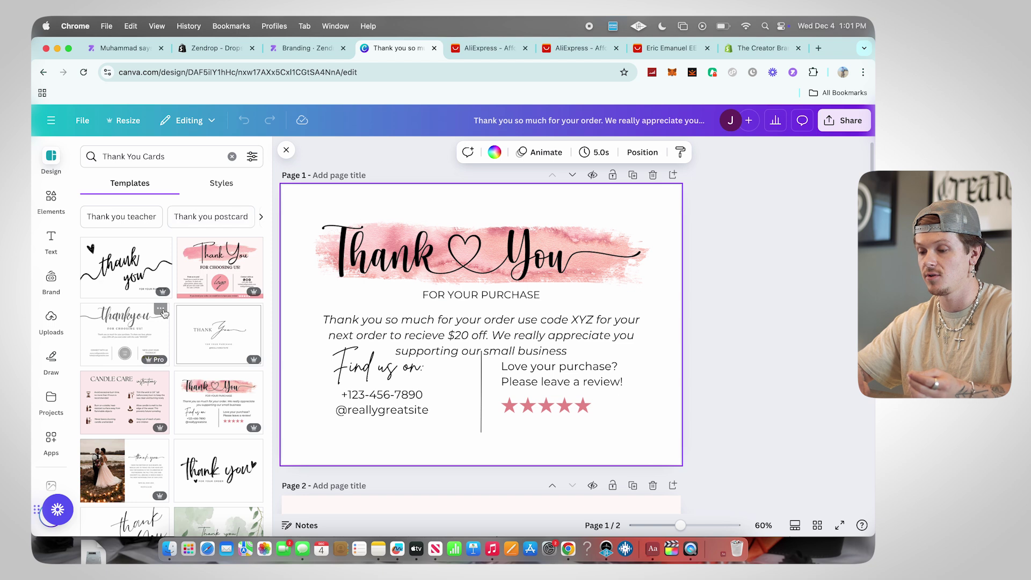
{"action": "scroll", "coordinate": [164, 313], "scroll_direction": "down", "scroll_amount": 7}
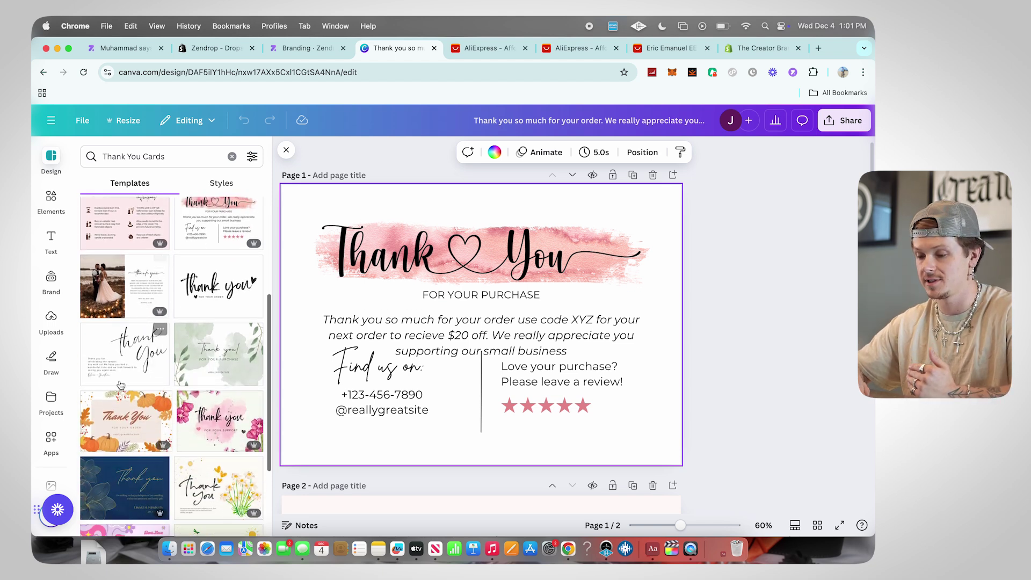
{"action": "left_click", "coordinate": [131, 365]}
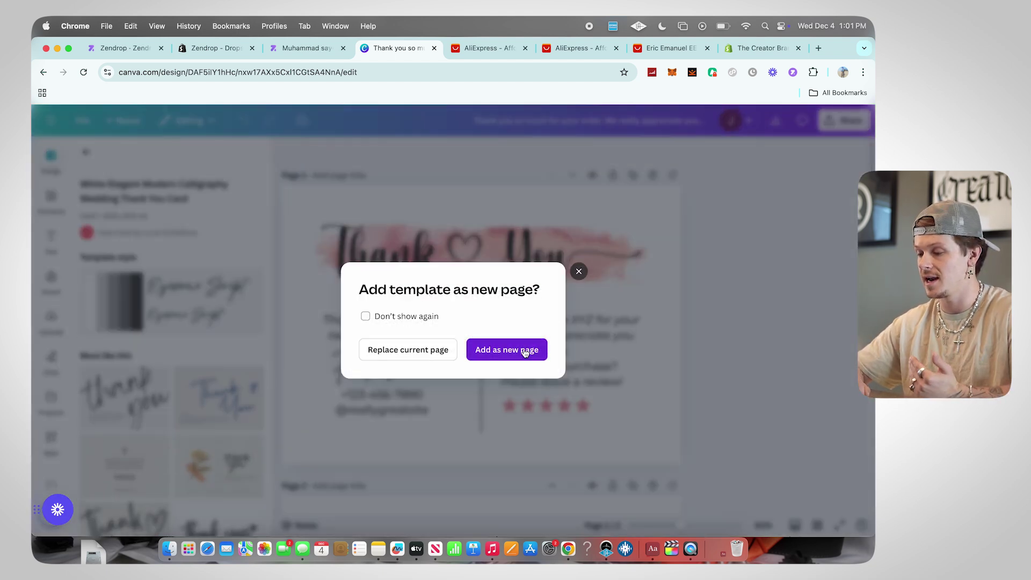
{"action": "left_click", "coordinate": [499, 352]}
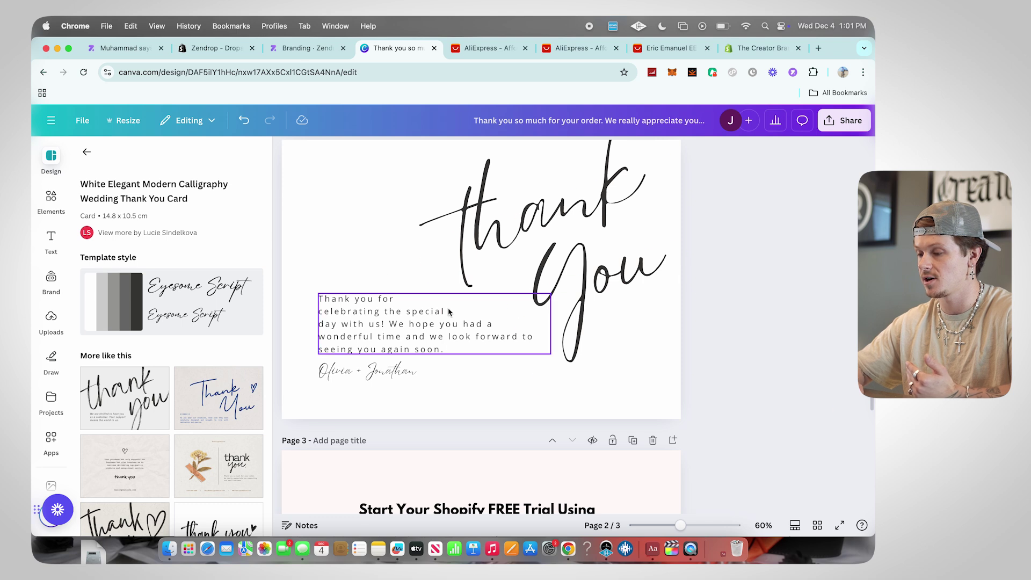
Step: Review the message on the pink page 1 card and download only that page as a 1,200 × 840 px PNG
{"action": "scroll", "coordinate": [445, 335], "scroll_direction": "up", "scroll_amount": 2}
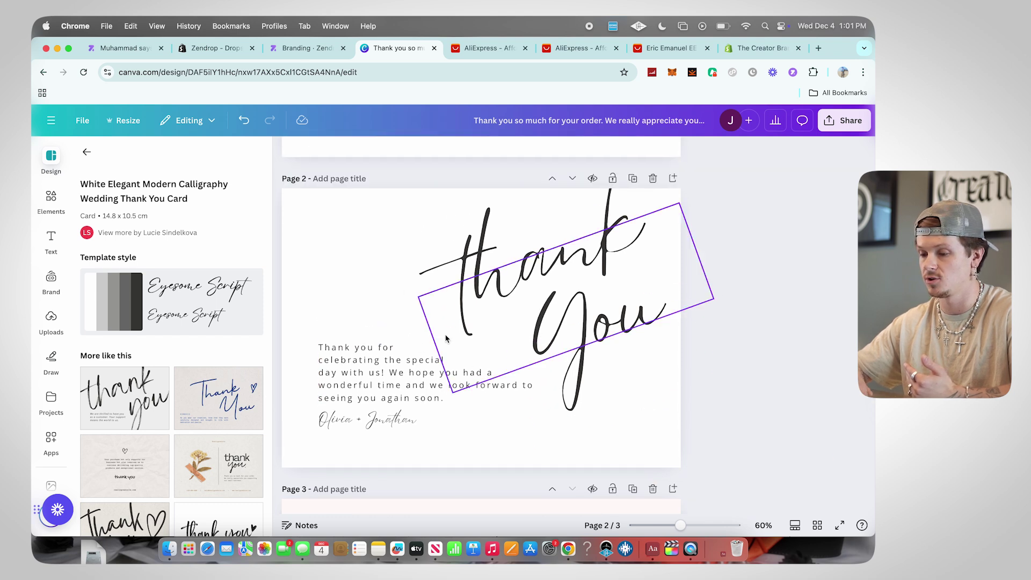
{"action": "scroll", "coordinate": [446, 338], "scroll_direction": "up", "scroll_amount": 6}
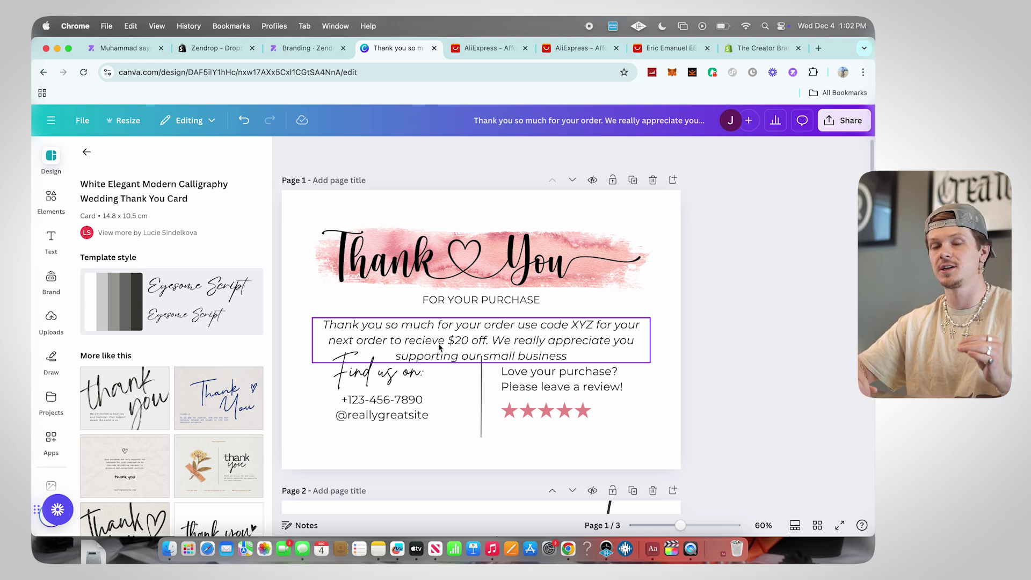
{"action": "left_click", "coordinate": [351, 330]}
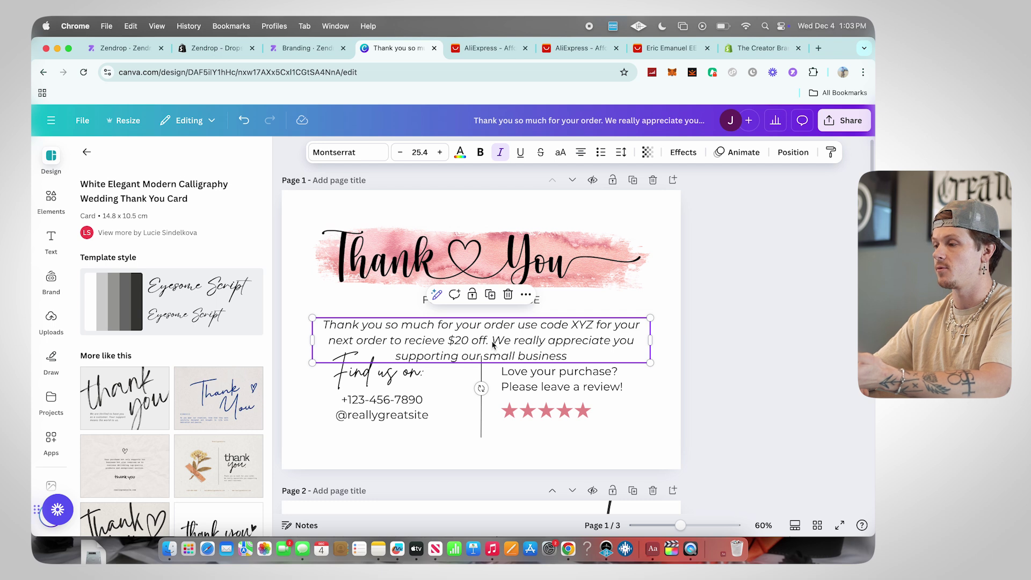
{"action": "left_click", "coordinate": [843, 120]}
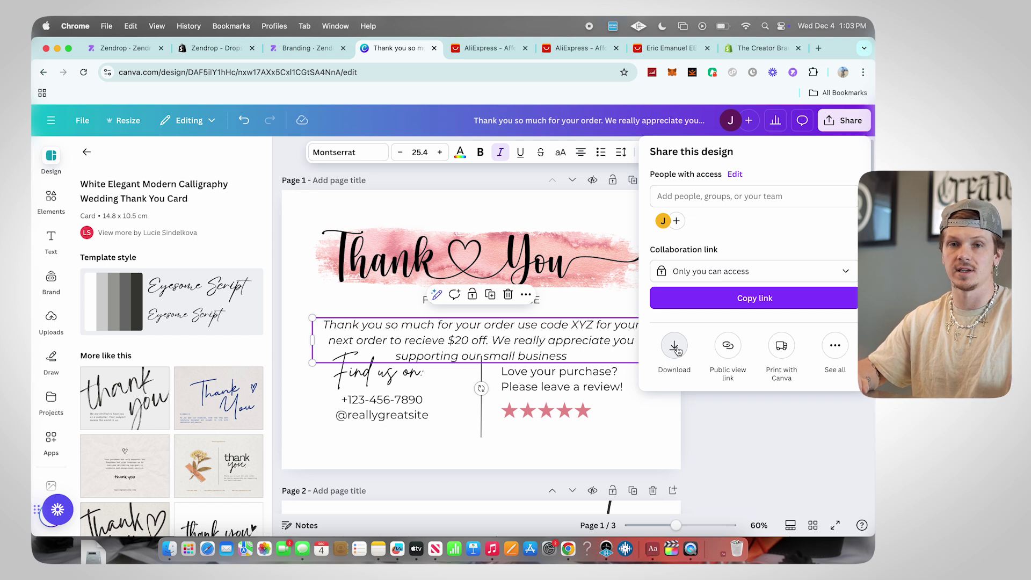
{"action": "left_click", "coordinate": [675, 346]}
{"action": "left_click", "coordinate": [715, 419]}
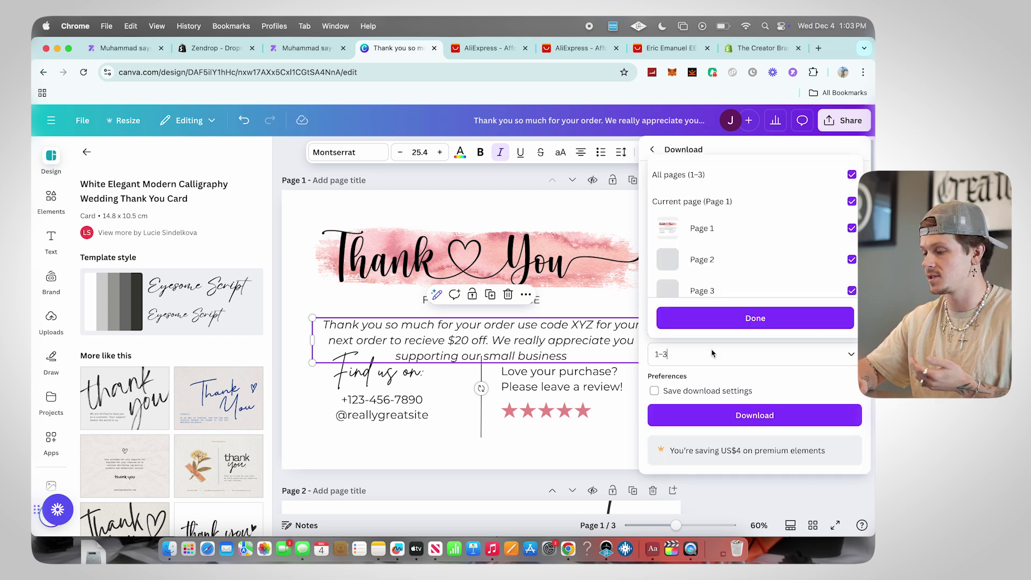
{"action": "left_click", "coordinate": [715, 182]}
{"action": "left_click", "coordinate": [708, 202]}
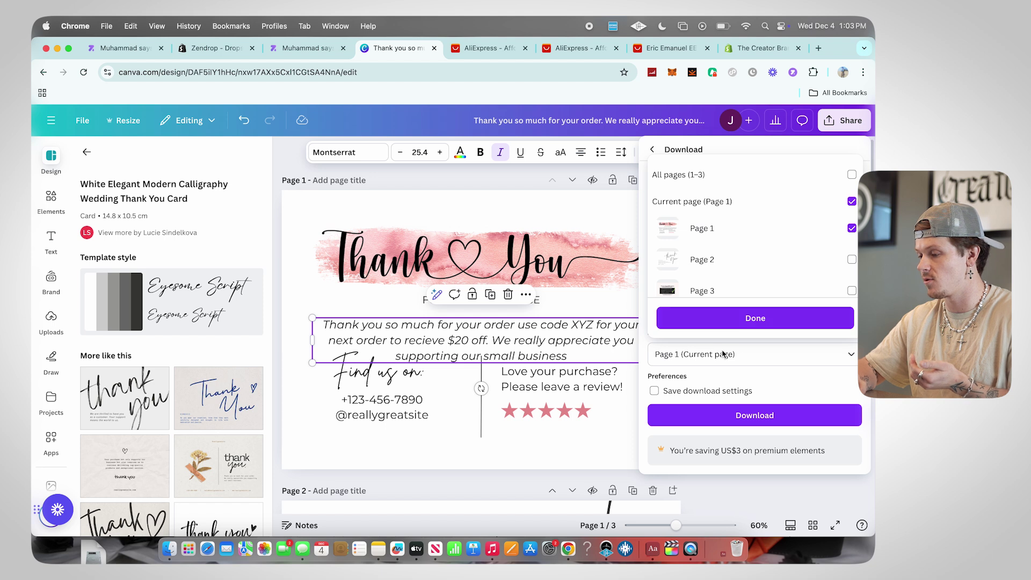
{"action": "left_click", "coordinate": [717, 317]}
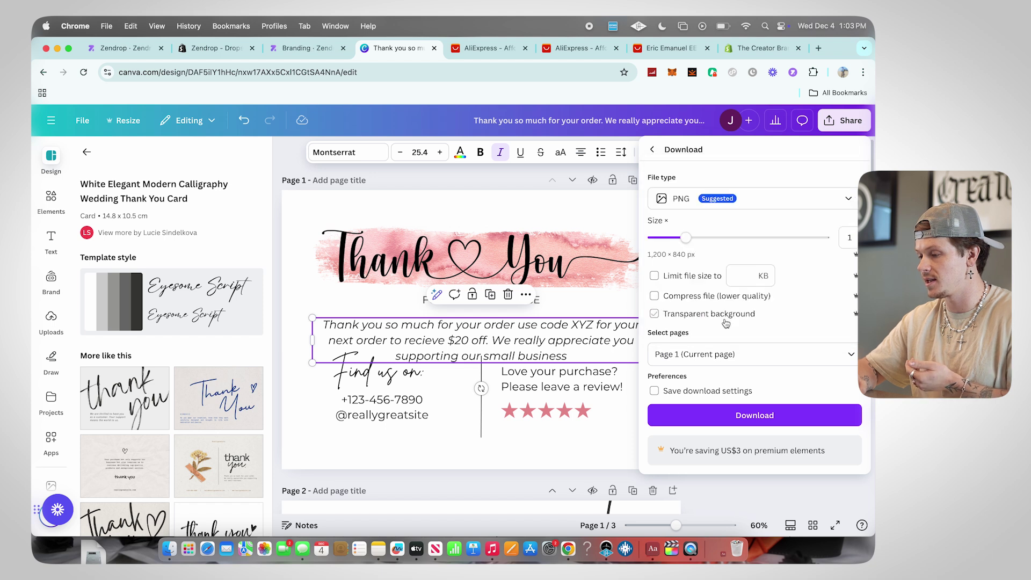
{"action": "left_click", "coordinate": [712, 417]}
Step: Upload the downloaded thank-you card PNG as the Custom card in Zendrop and turn branding on
{"action": "key", "text": "ctrl+shift+Tab"}
{"action": "left_click", "coordinate": [823, 72]}
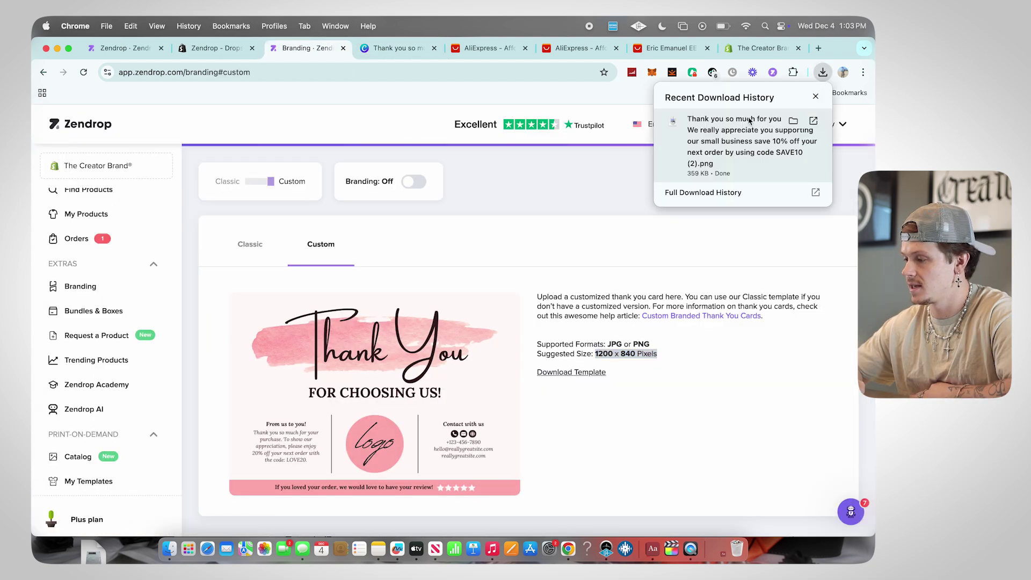
{"action": "left_click_drag", "start_coordinate": [734, 140], "coordinate": [342, 442]}
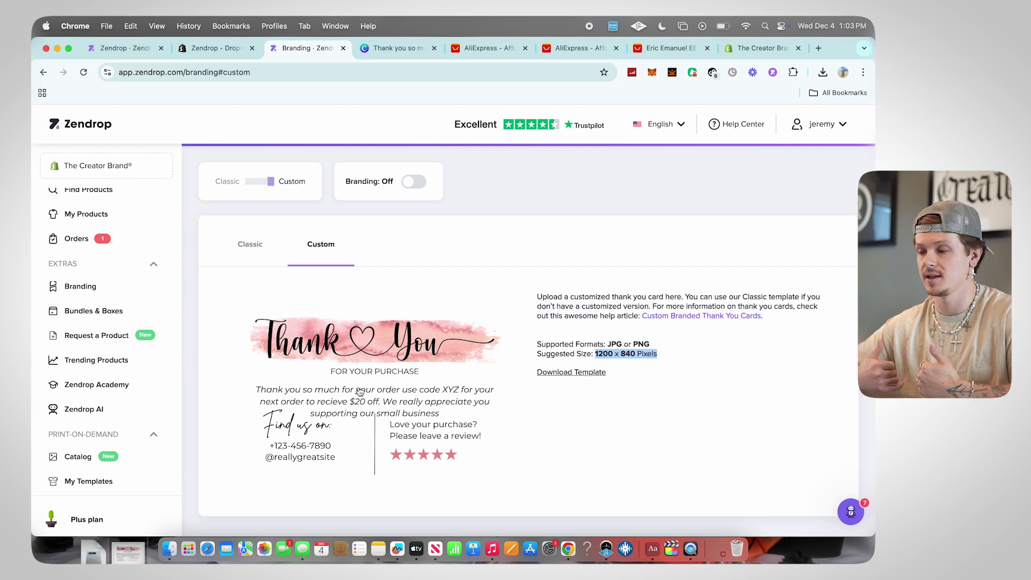
{"action": "left_click", "coordinate": [414, 184]}
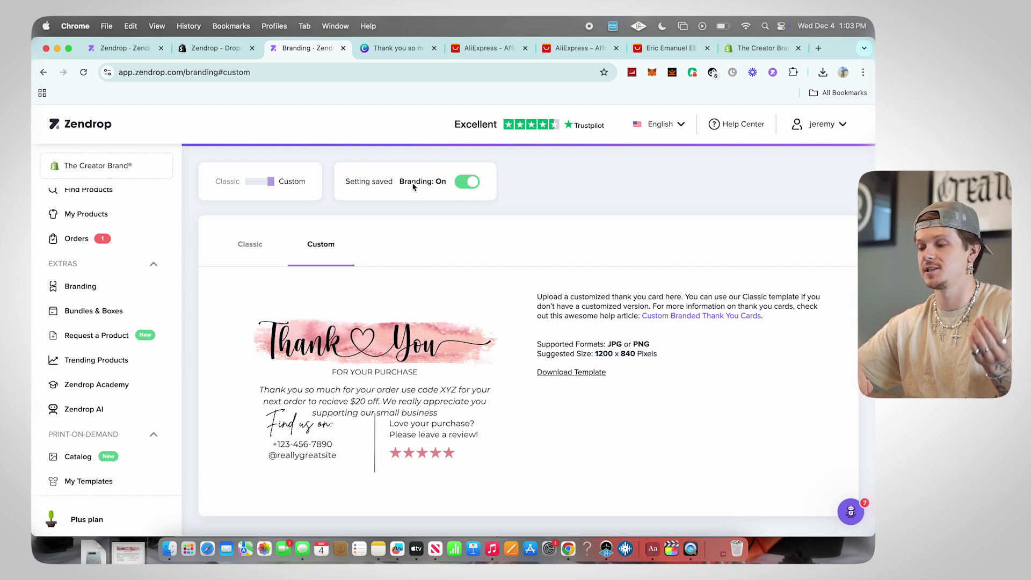
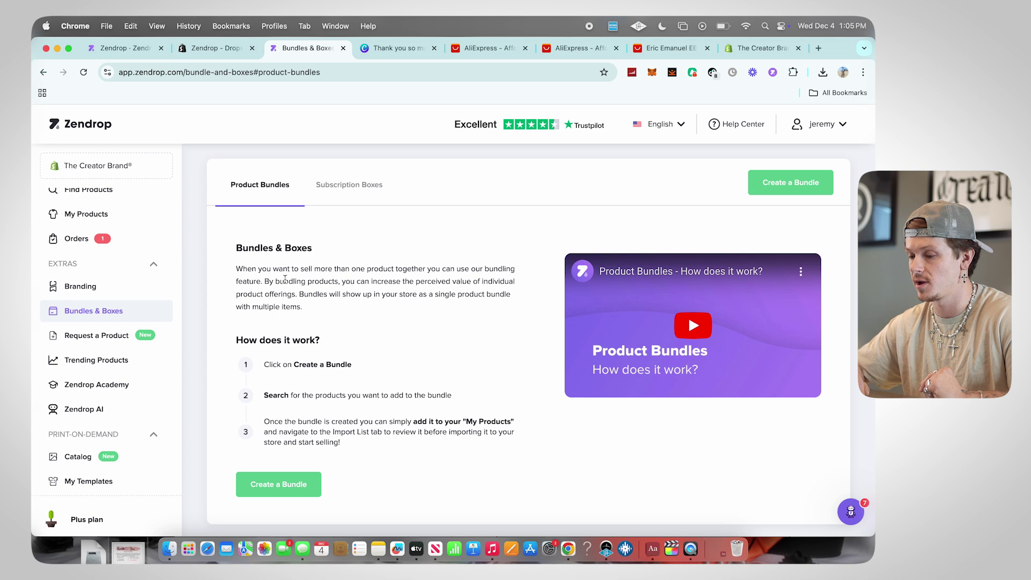
Step: Read the Product Bundles instructions and look at the product selection for creating a bundle, leaving it without choosing any
{"action": "scroll", "coordinate": [338, 292], "scroll_direction": "down", "scroll_amount": 1}
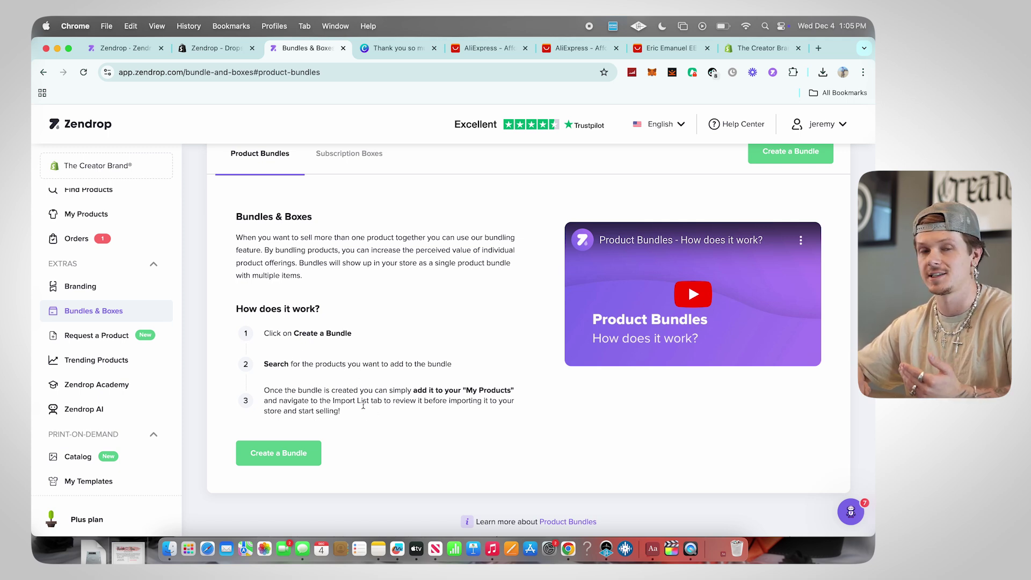
{"action": "left_click", "coordinate": [292, 452]}
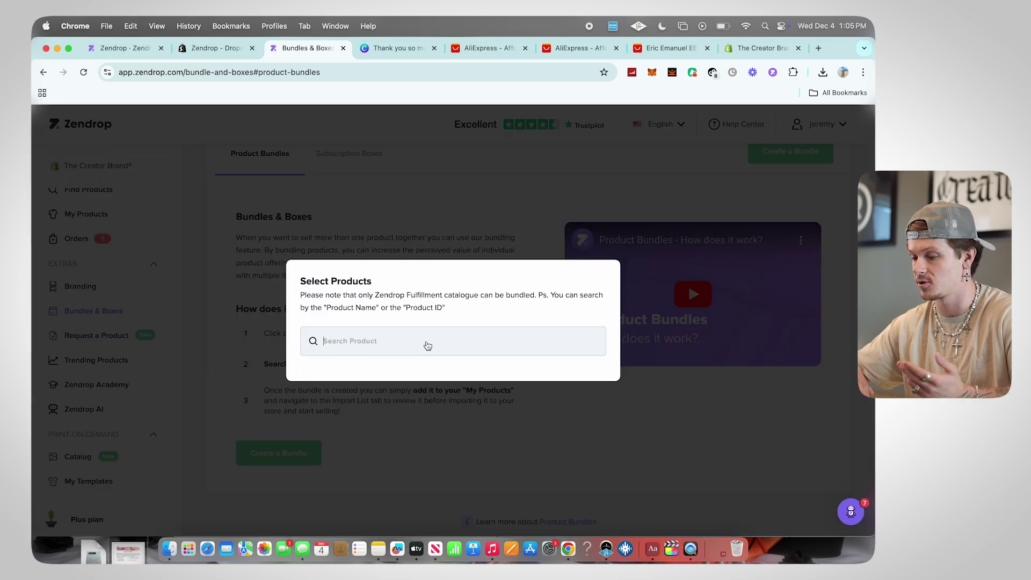
{"action": "left_click", "coordinate": [450, 394]}
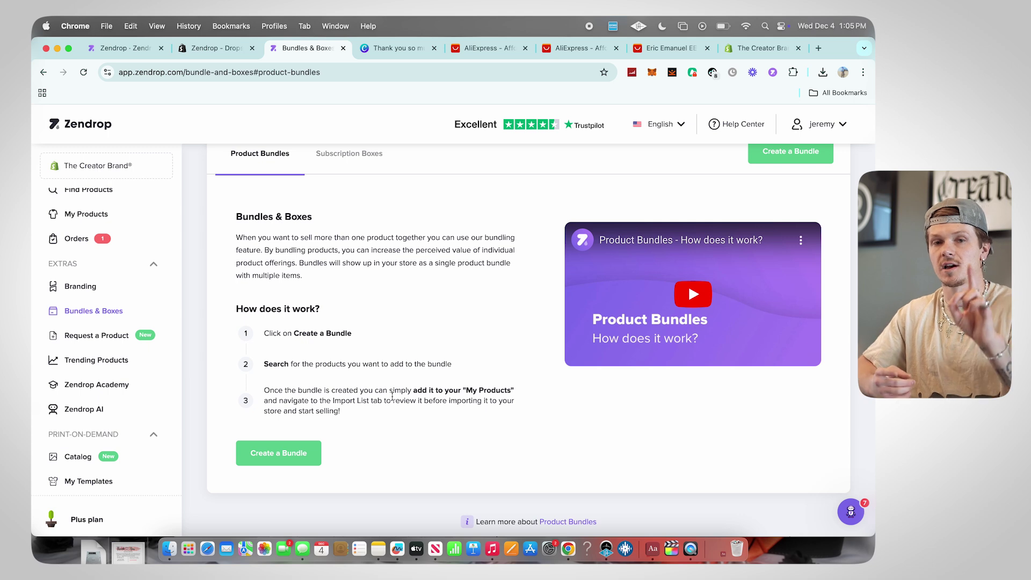
Step: View the Request a Product sourcing introduction, close it, and open the Trending Products page
{"action": "left_click", "coordinate": [107, 336]}
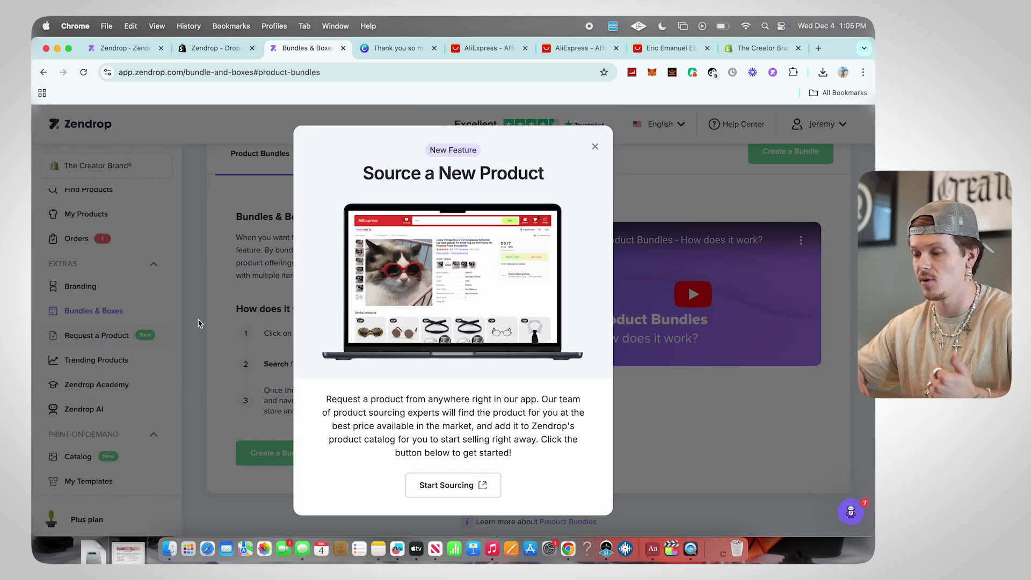
{"action": "left_click", "coordinate": [595, 148]}
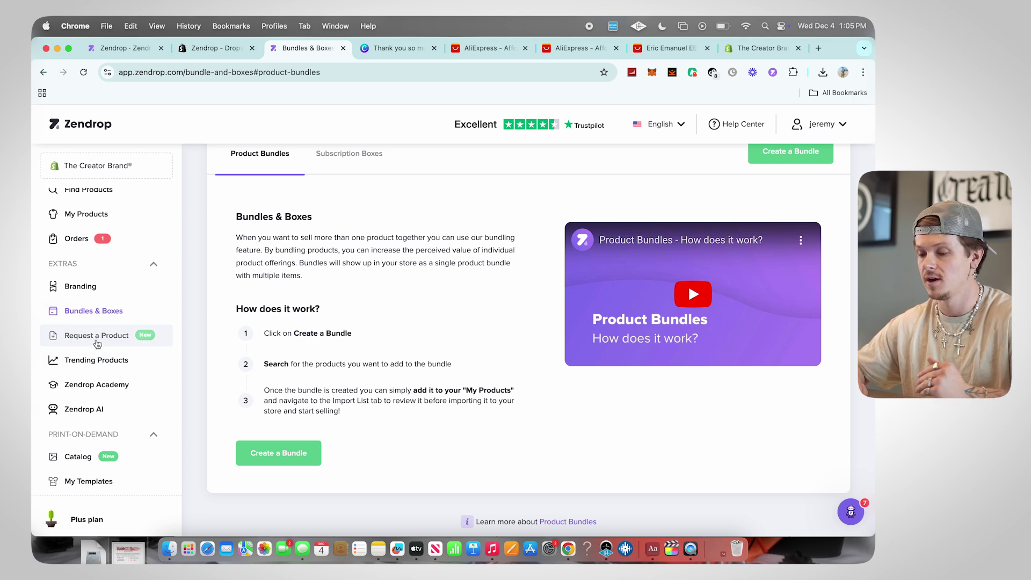
{"action": "left_click", "coordinate": [106, 366]}
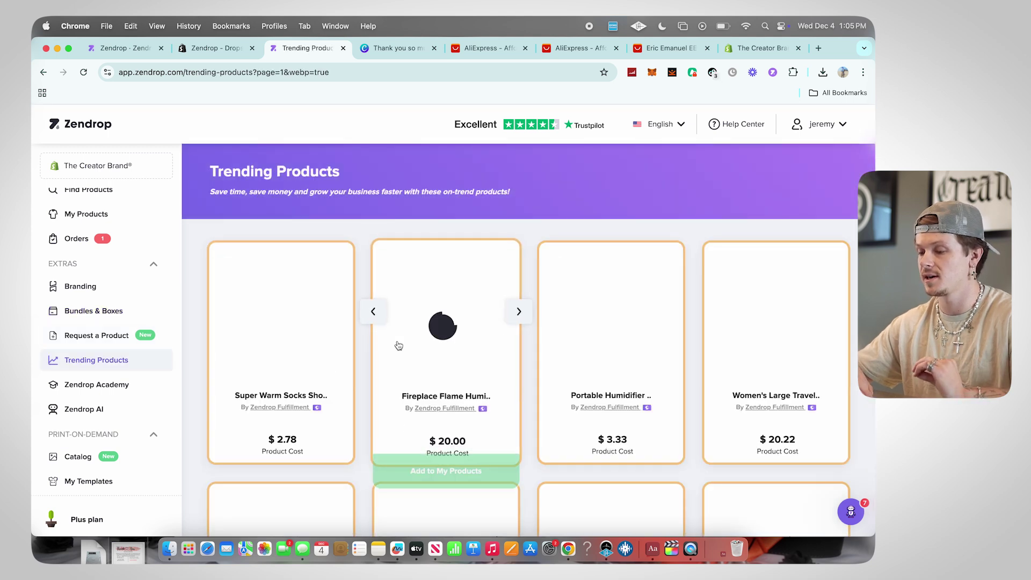
Step: Browse the Trending Products grid and review the items and their product costs
{"action": "scroll", "coordinate": [397, 345], "scroll_direction": "down", "scroll_amount": 3}
{"action": "scroll", "coordinate": [399, 345], "scroll_direction": "down", "scroll_amount": 4}
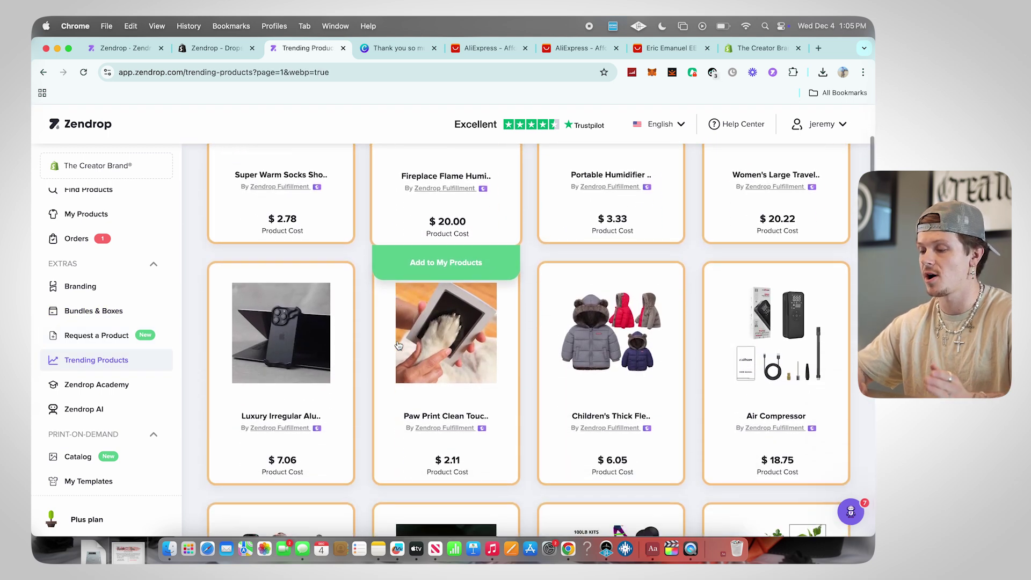
{"action": "scroll", "coordinate": [398, 345], "scroll_direction": "up", "scroll_amount": 6}
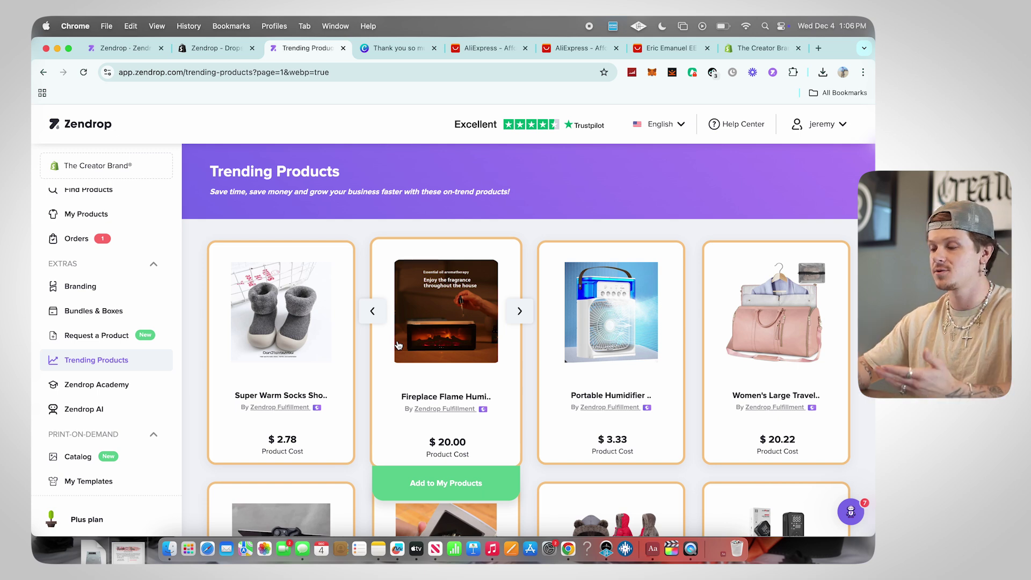
{"action": "scroll", "coordinate": [319, 321], "scroll_direction": "down", "scroll_amount": 4}
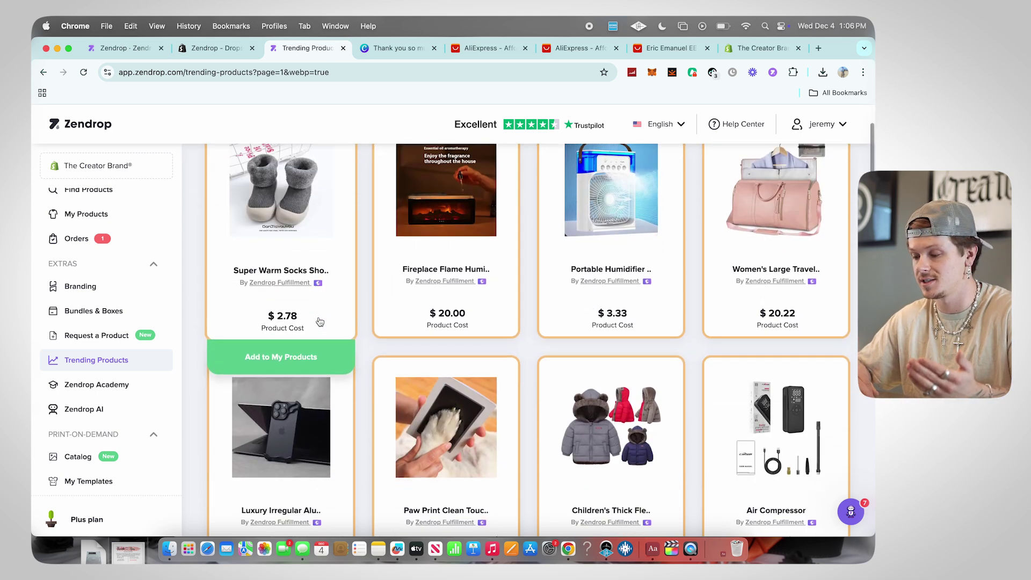
{"action": "scroll", "coordinate": [319, 321], "scroll_direction": "down", "scroll_amount": 3}
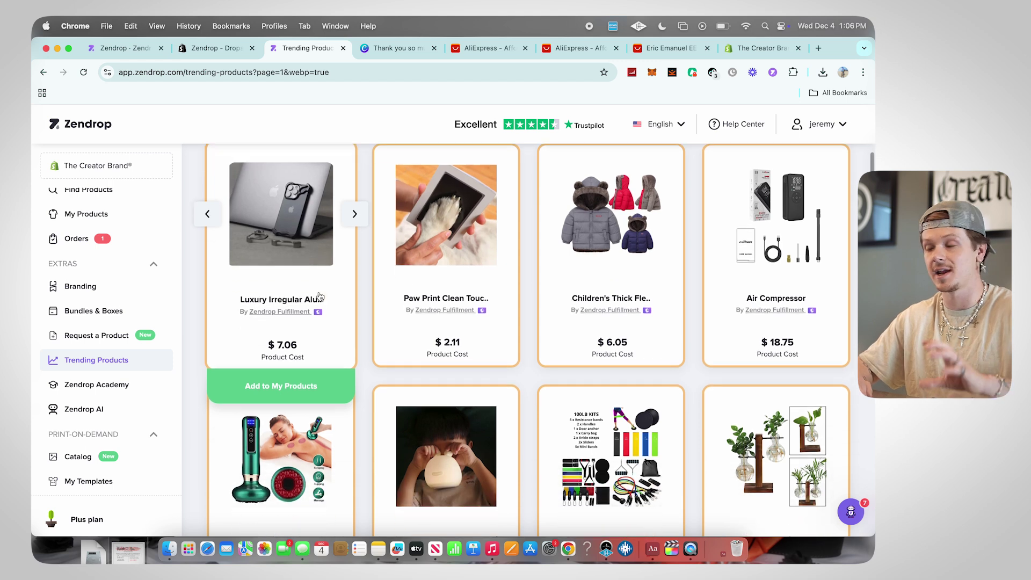
{"action": "scroll", "coordinate": [320, 296], "scroll_direction": "down", "scroll_amount": 5}
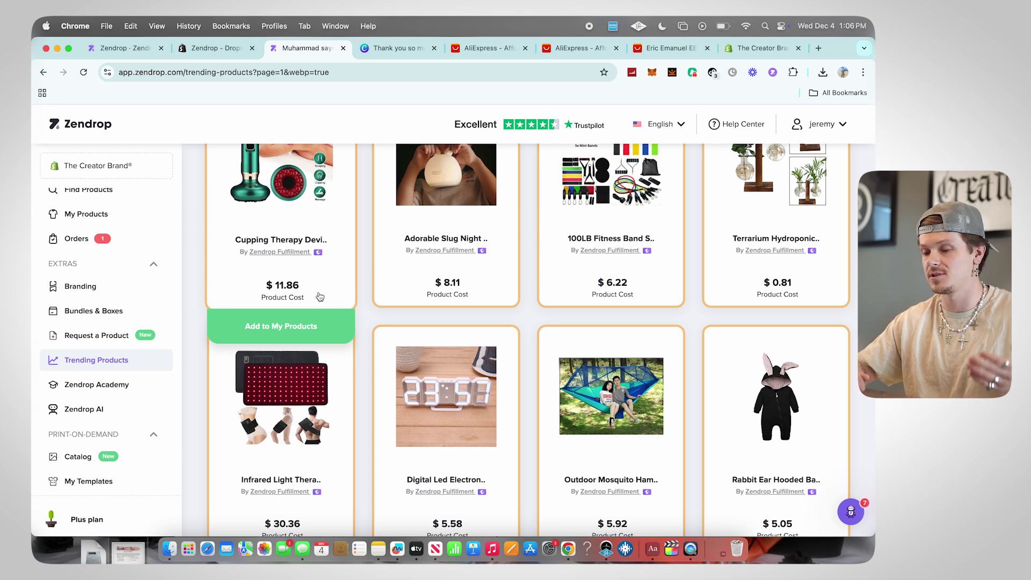
{"action": "scroll", "coordinate": [138, 381], "scroll_direction": "down", "scroll_amount": 1}
Step: Open Zendrop Academy and sign in to the learning community with the existing Zendrop account
{"action": "left_click", "coordinate": [83, 385]}
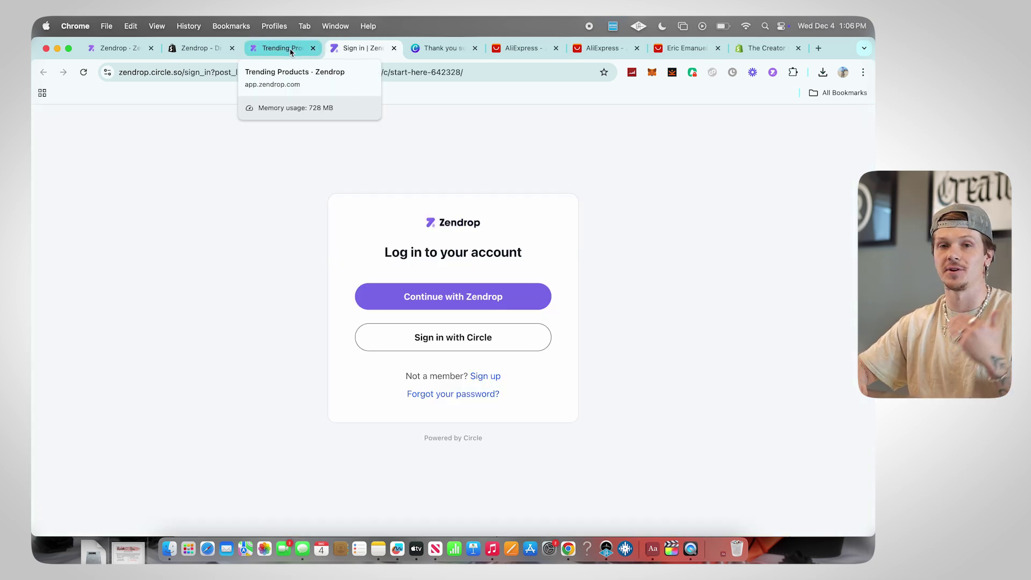
{"action": "left_click", "coordinate": [485, 302]}
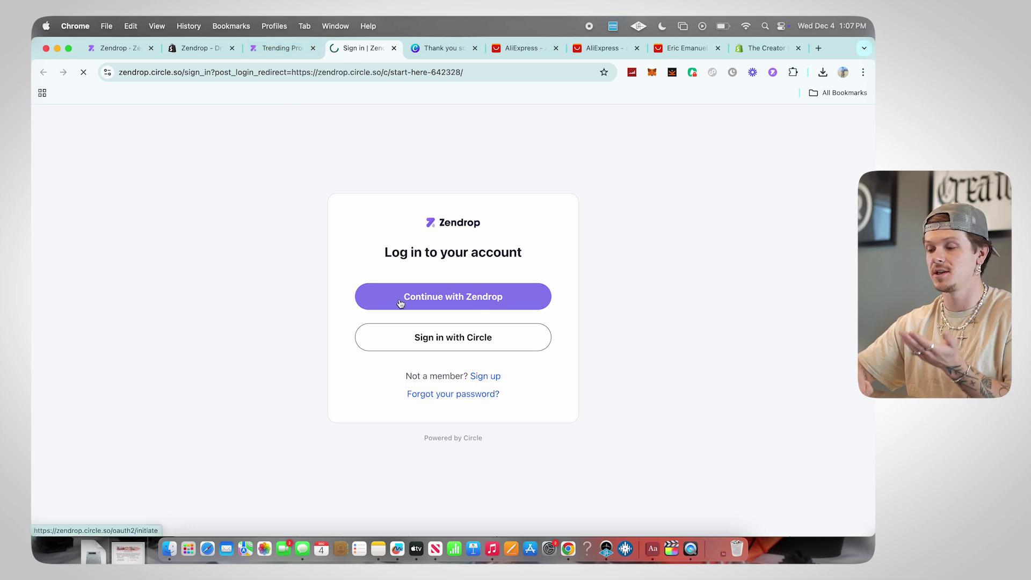
{"action": "left_click", "coordinate": [409, 258]}
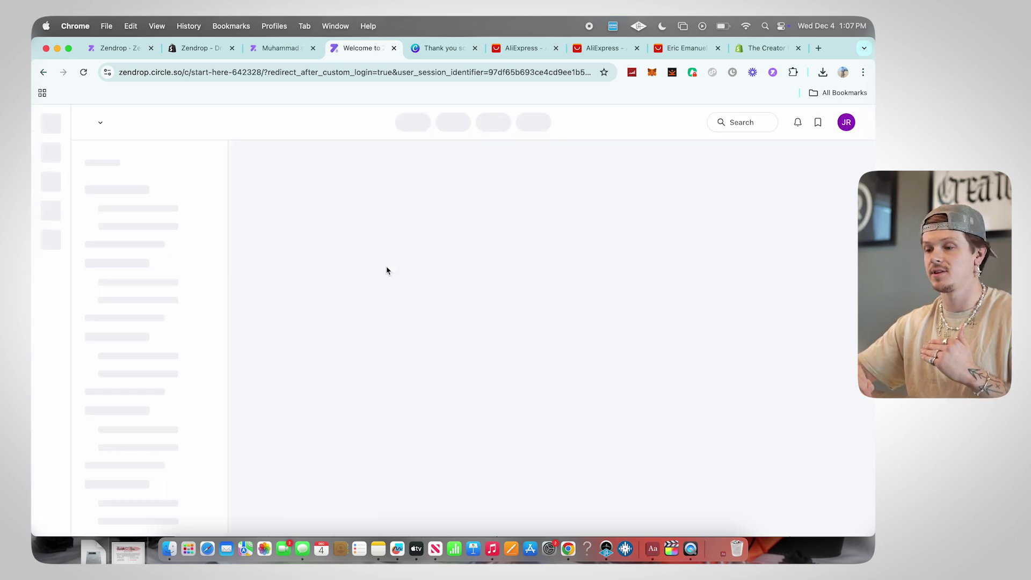
Step: Look at the Dropshipping: The Beginner's Guide and Finding Winning Products courses and the remaining course list, then close the Academy
{"action": "left_click", "coordinate": [147, 205]}
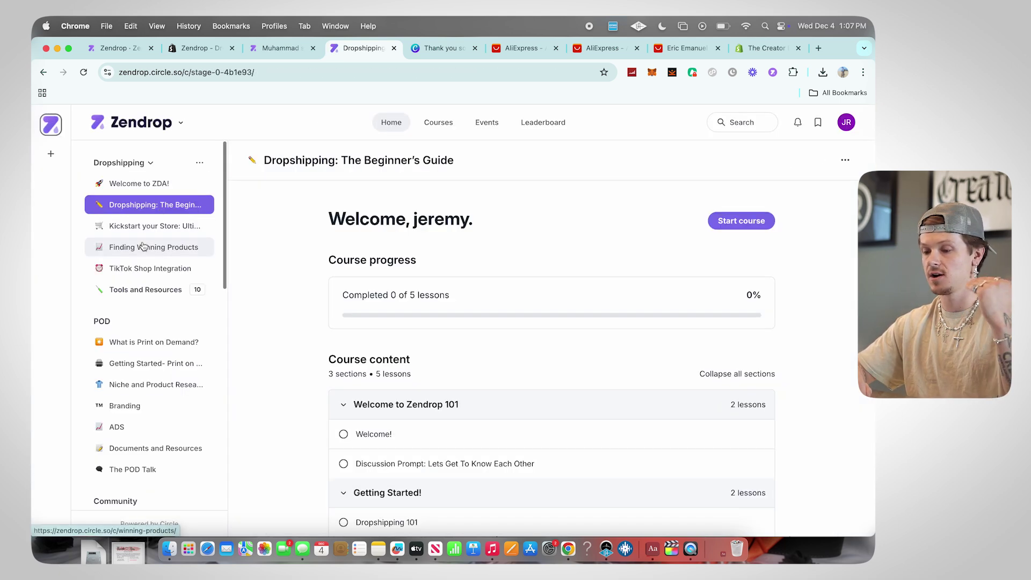
{"action": "left_click", "coordinate": [142, 245]}
{"action": "scroll", "coordinate": [157, 316], "scroll_direction": "down", "scroll_amount": 10}
{"action": "scroll", "coordinate": [158, 319], "scroll_direction": "down", "scroll_amount": 5}
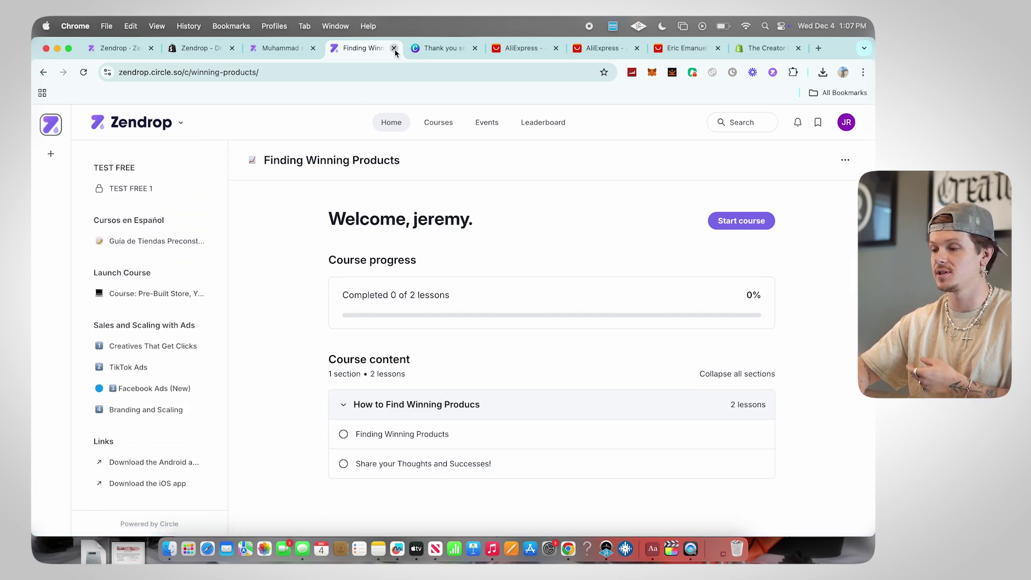
{"action": "left_click", "coordinate": [394, 49]}
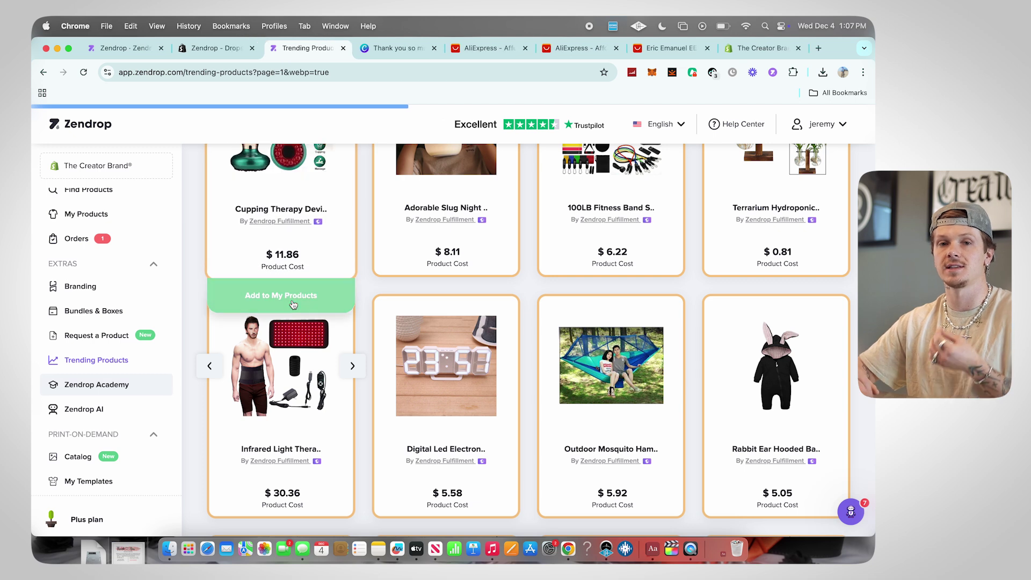
Step: Open Zendrop AI with the Zendrop account, view its Ad Copy page, and return to Trending Products
{"action": "left_click", "coordinate": [81, 409]}
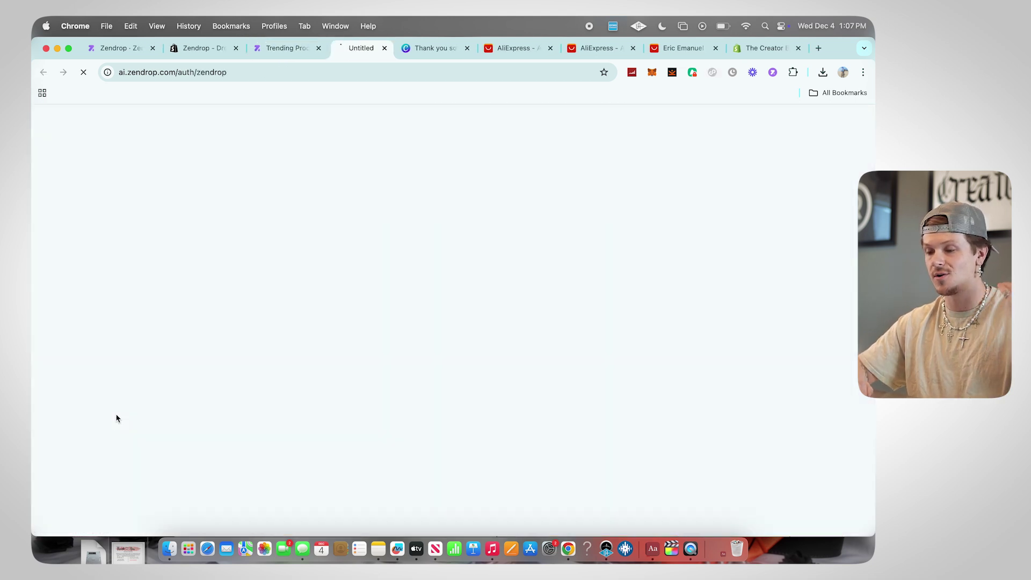
{"action": "left_click", "coordinate": [409, 255]}
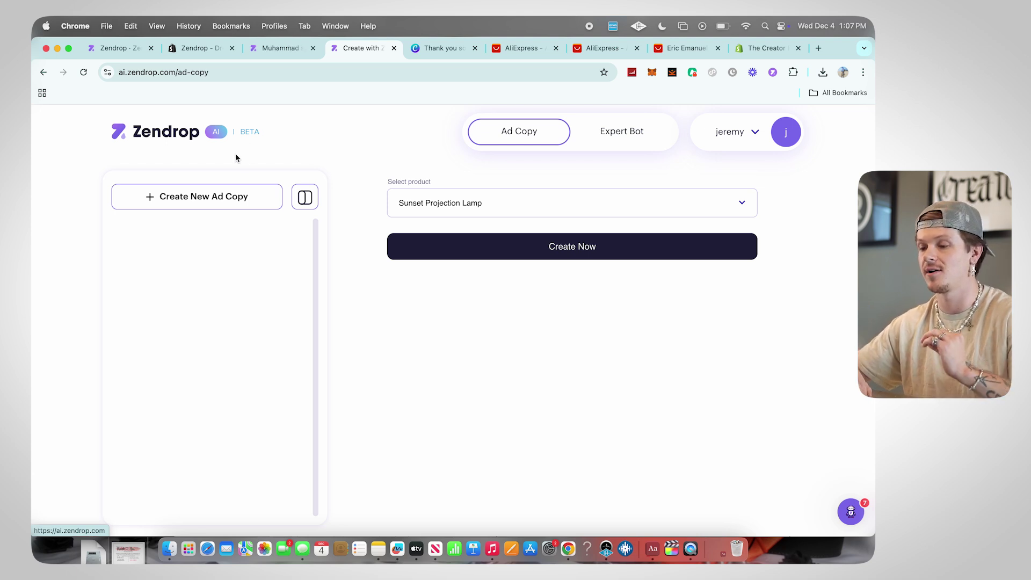
{"action": "left_click", "coordinate": [288, 51]}
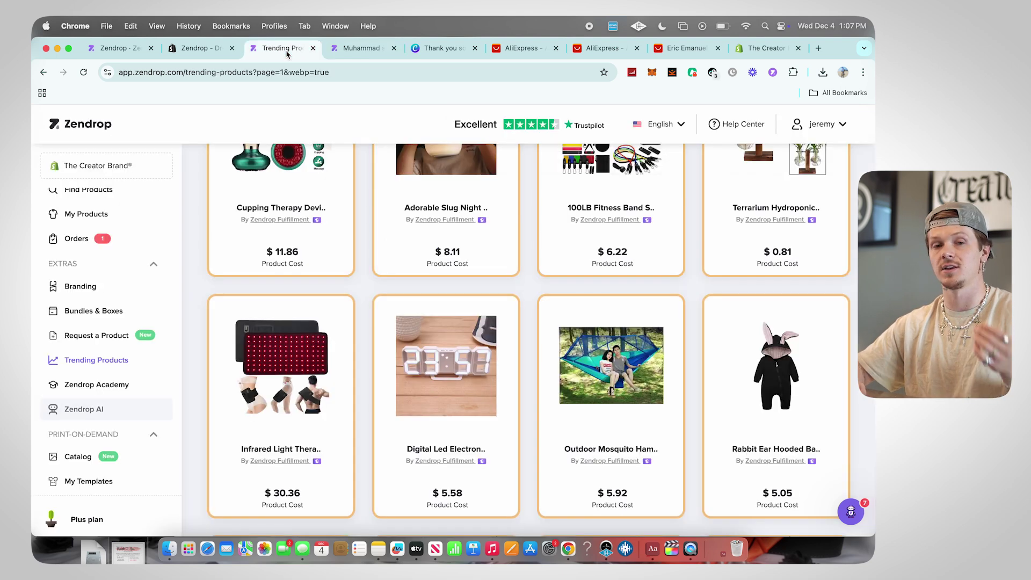
Step: Open the print-on-demand catalog and start a design on the Unisex Classic Tee | Gildan 5000 from the bestsellers
{"action": "scroll", "coordinate": [105, 451], "scroll_direction": "down", "scroll_amount": 1}
{"action": "left_click", "coordinate": [110, 458]}
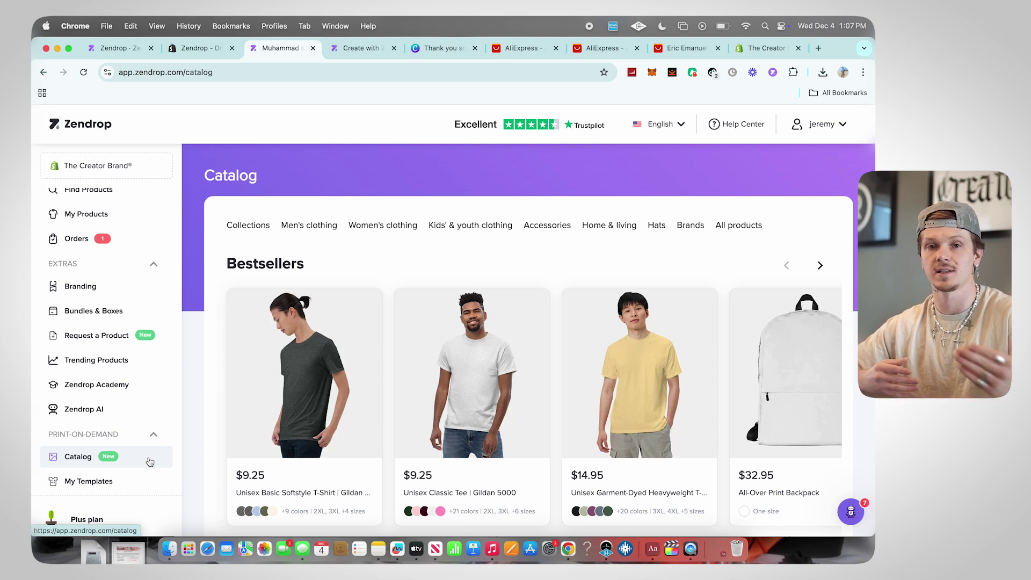
{"action": "scroll", "coordinate": [150, 462], "scroll_direction": "down", "scroll_amount": 3}
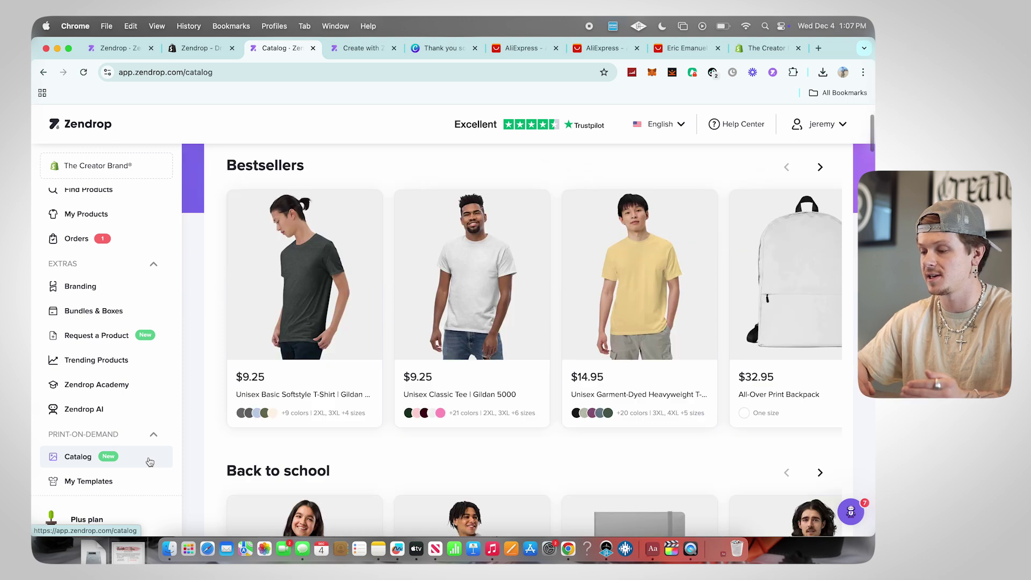
{"action": "scroll", "coordinate": [347, 371], "scroll_direction": "up", "scroll_amount": 2}
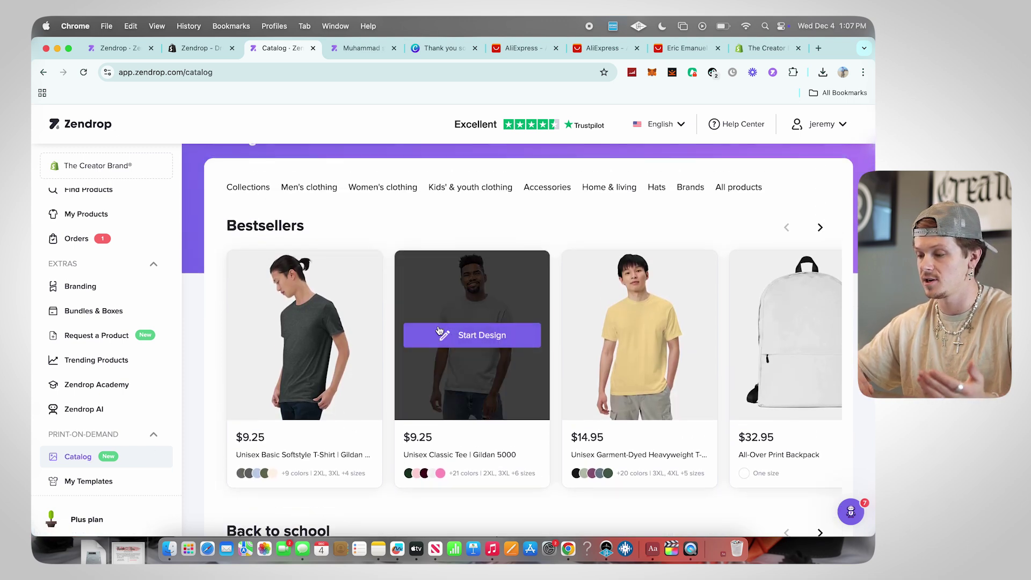
{"action": "left_click", "coordinate": [463, 339]}
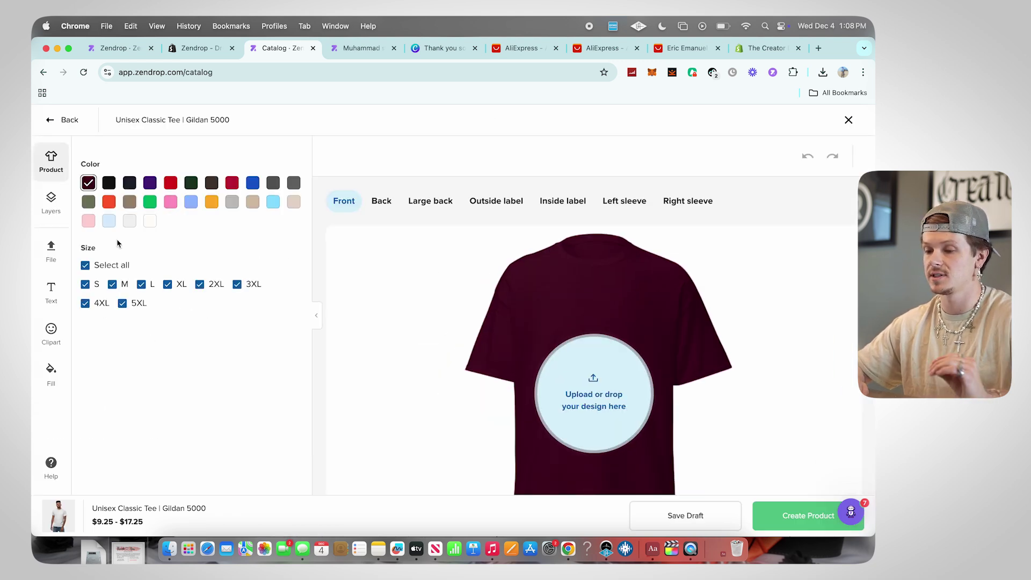
Step: Check the tee's file and layer options and add navy, dark brown and red to its color selection
{"action": "left_click", "coordinate": [51, 249]}
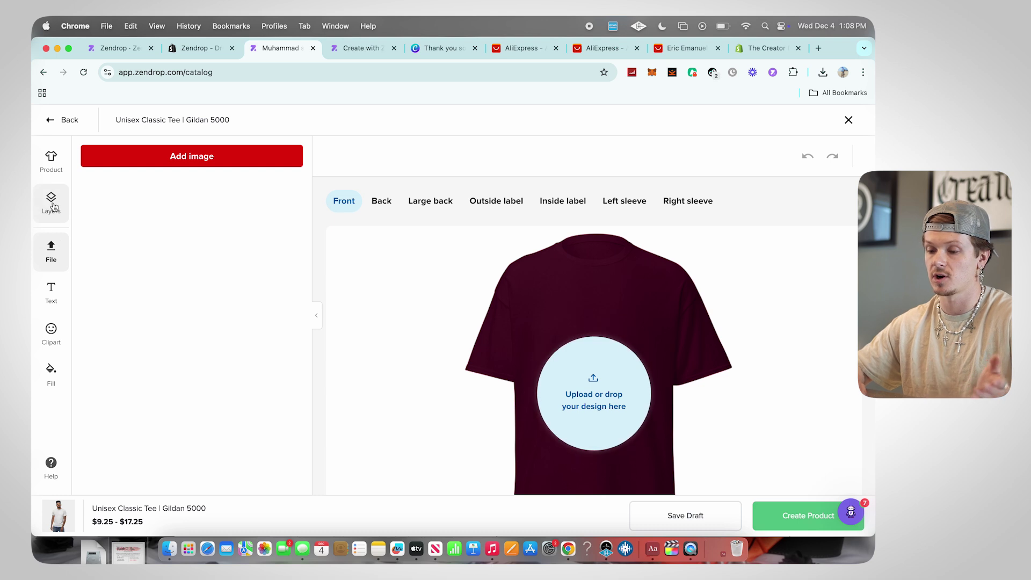
{"action": "left_click", "coordinate": [52, 207]}
{"action": "left_click", "coordinate": [51, 161]}
{"action": "left_click", "coordinate": [130, 182]}
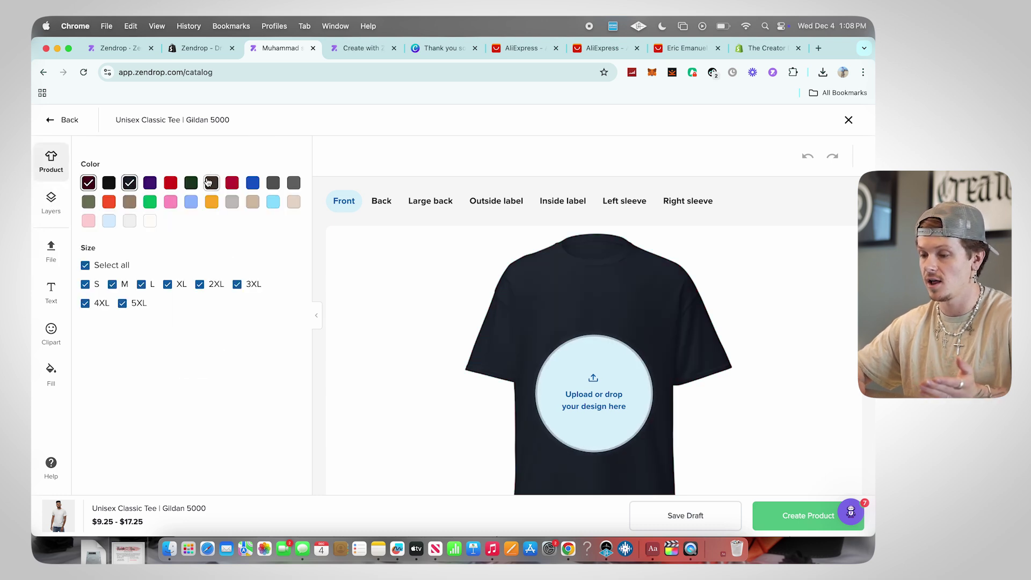
{"action": "left_click", "coordinate": [209, 183]}
{"action": "left_click", "coordinate": [171, 183]}
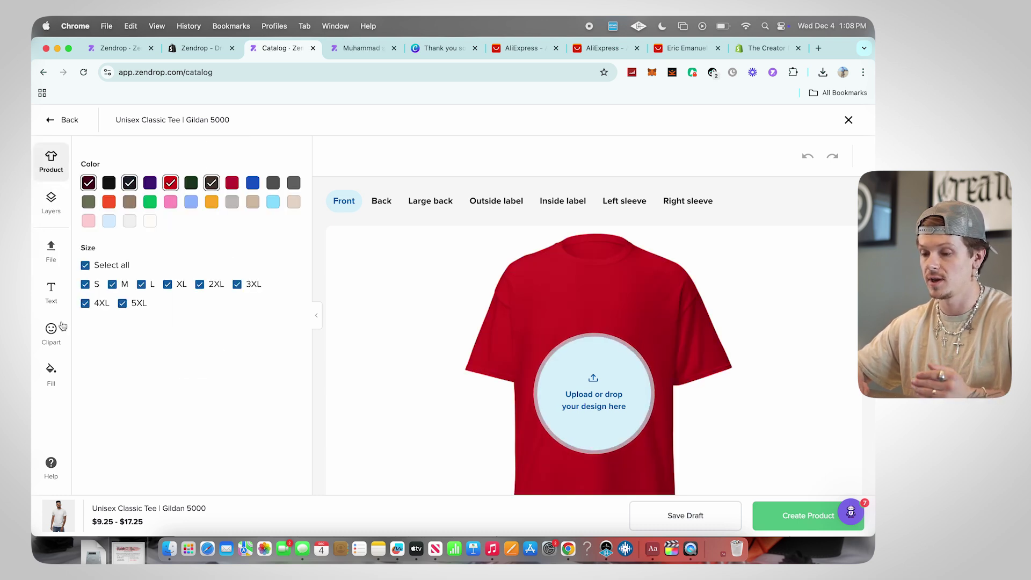
Step: Place the Melting Basketball clipart on the front of the tee, about 7.2 × 8.6 units in size
{"action": "left_click", "coordinate": [51, 293]}
{"action": "left_click", "coordinate": [57, 329]}
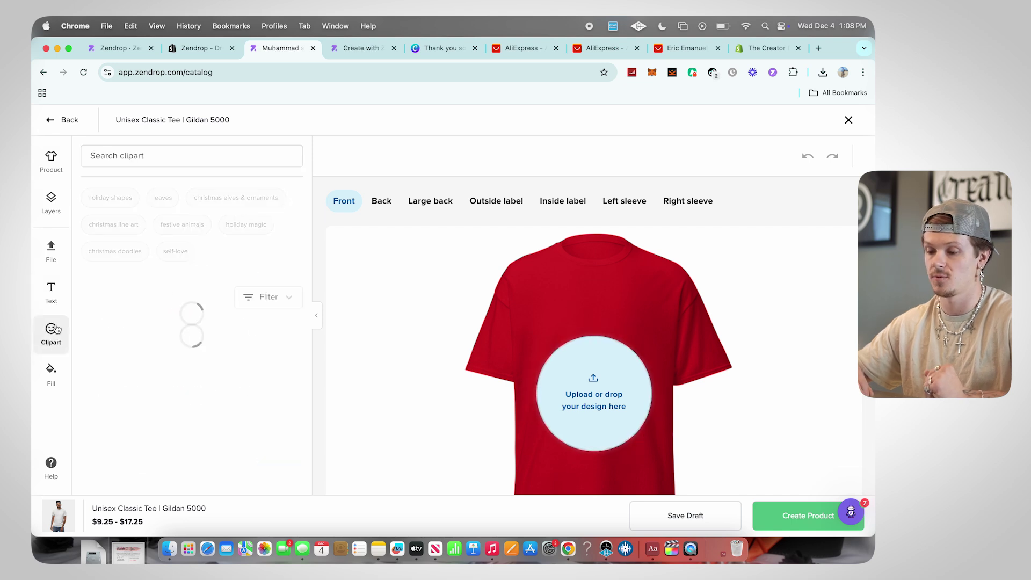
{"action": "scroll", "coordinate": [187, 322], "scroll_direction": "down", "scroll_amount": 3}
{"action": "left_click_drag", "start_coordinate": [564, 412], "coordinate": [647, 391]}
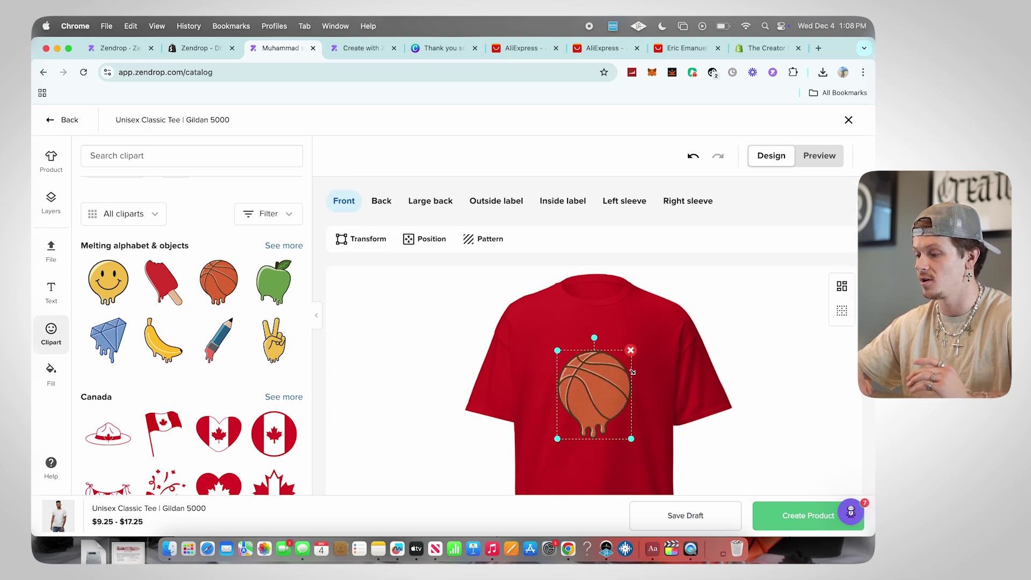
Step: Look through the tee's other print areas: back, large back, outside label, inside label, left sleeve and right sleeve
{"action": "left_click", "coordinate": [381, 201]}
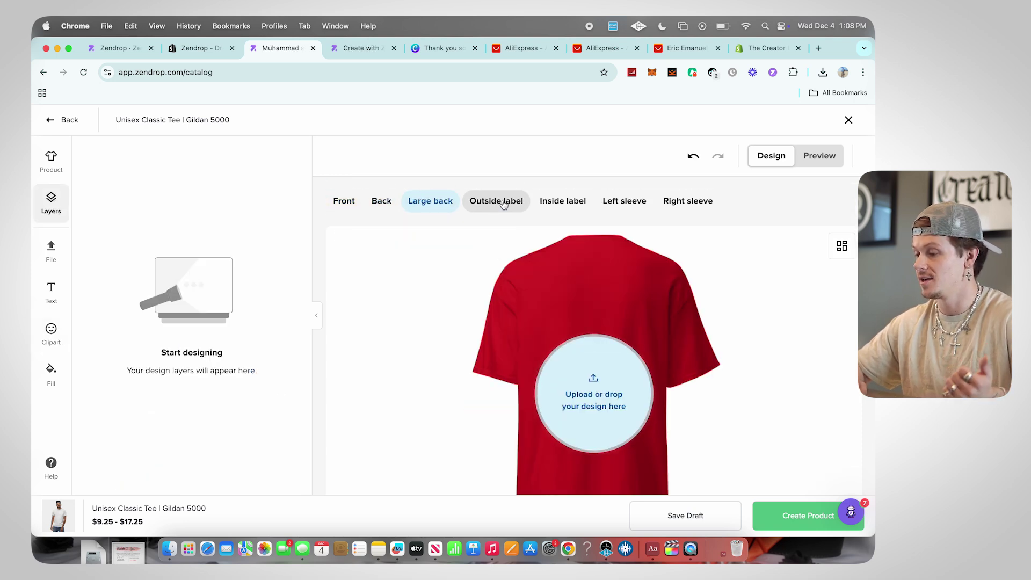
{"action": "left_click", "coordinate": [494, 202]}
{"action": "left_click", "coordinate": [560, 202]}
{"action": "left_click", "coordinate": [622, 202]}
{"action": "left_click", "coordinate": [687, 202]}
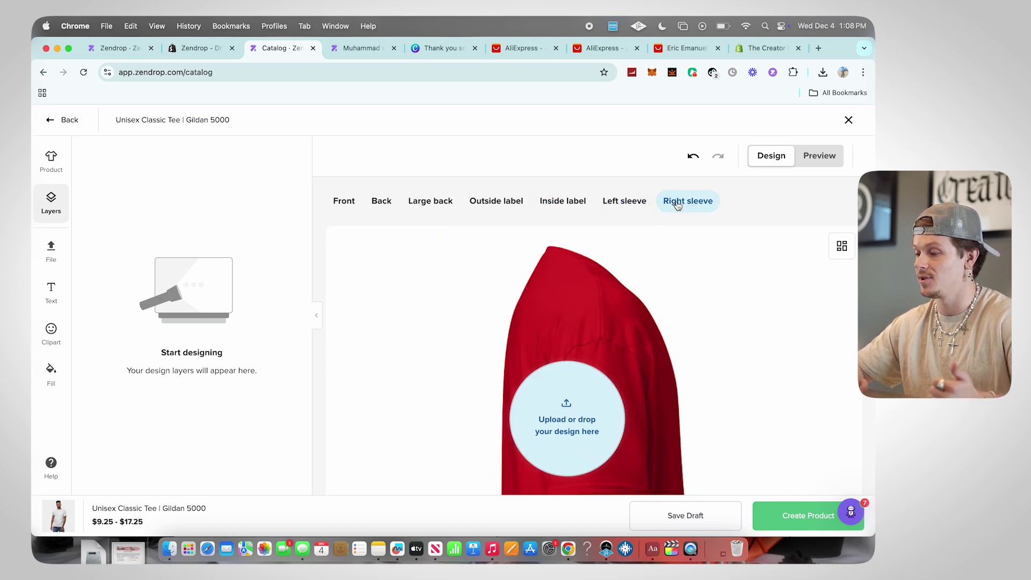
Step: Return to the tee's front design, check it across the chosen colors, and create the product
{"action": "left_click", "coordinate": [344, 201]}
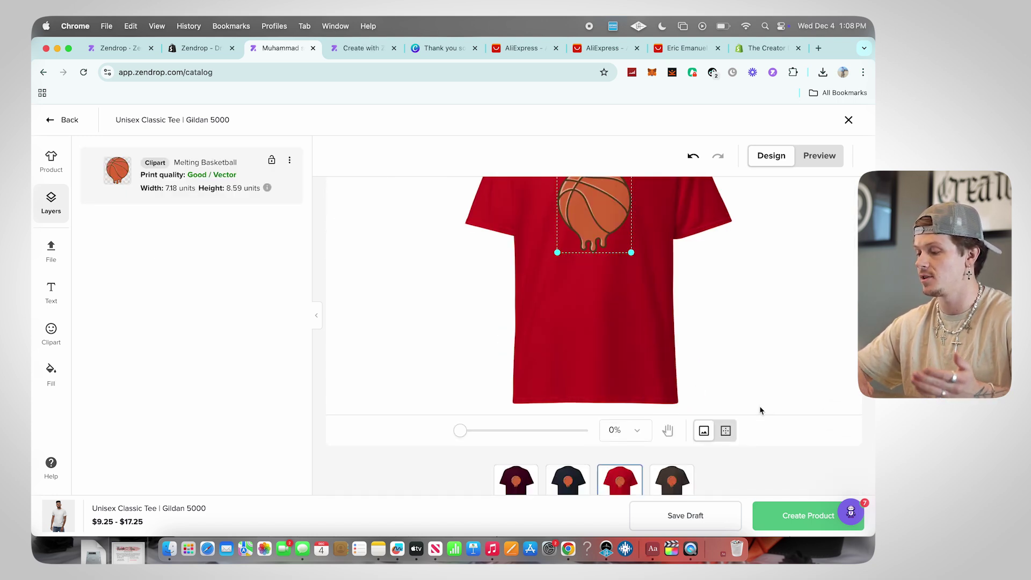
{"action": "scroll", "coordinate": [773, 421], "scroll_direction": "down", "scroll_amount": 2}
{"action": "left_click", "coordinate": [798, 516]}
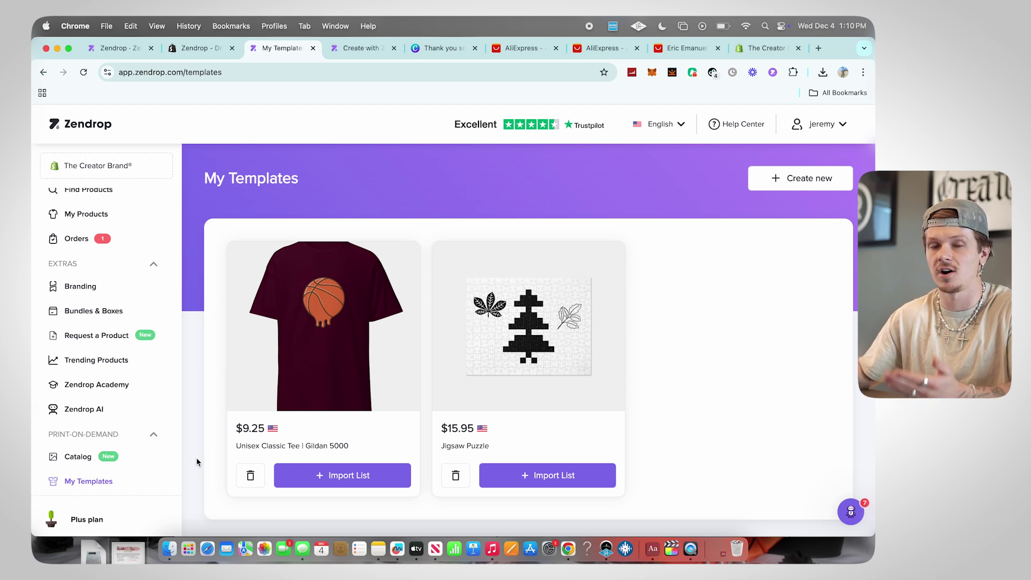
Step: Return to the print-on-demand catalog, view the Men's clothing category, and switch to Home & living
{"action": "left_click", "coordinate": [76, 456]}
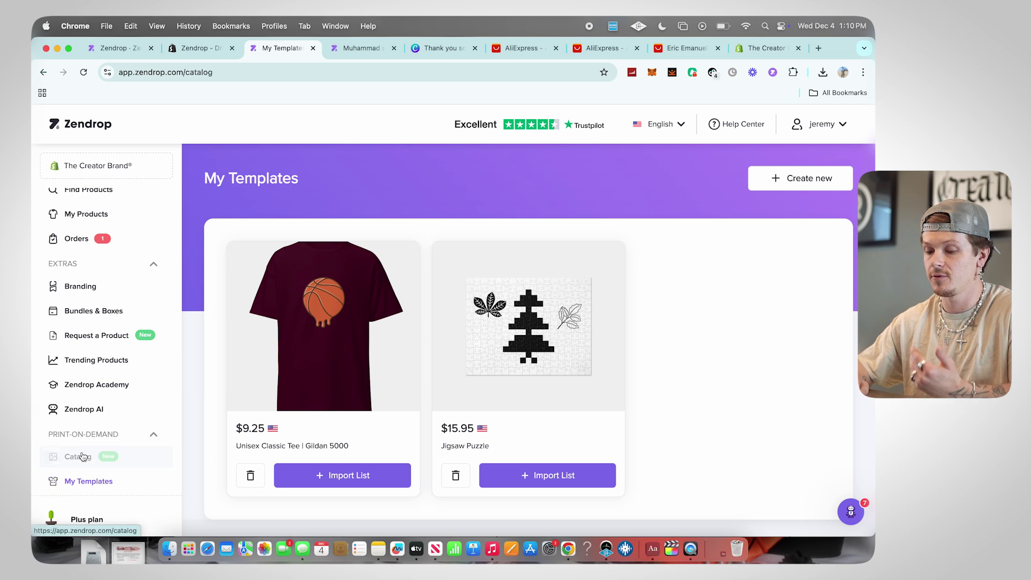
{"action": "left_click", "coordinate": [302, 226]}
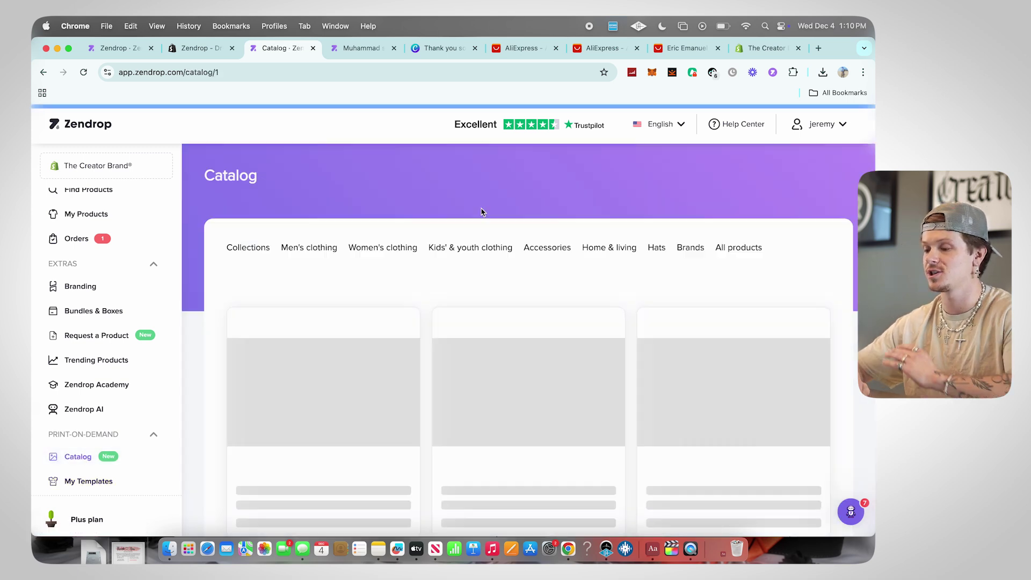
{"action": "scroll", "coordinate": [562, 196], "scroll_direction": "down", "scroll_amount": 1}
{"action": "mouse_move", "coordinate": [562, 196]}
{"action": "left_click", "coordinate": [613, 195]}
Step: Browse the Home & living print-on-demand products and review their prices and size options
{"action": "mouse_move", "coordinate": [615, 251]}
{"action": "scroll", "coordinate": [616, 251], "scroll_direction": "down", "scroll_amount": 5}
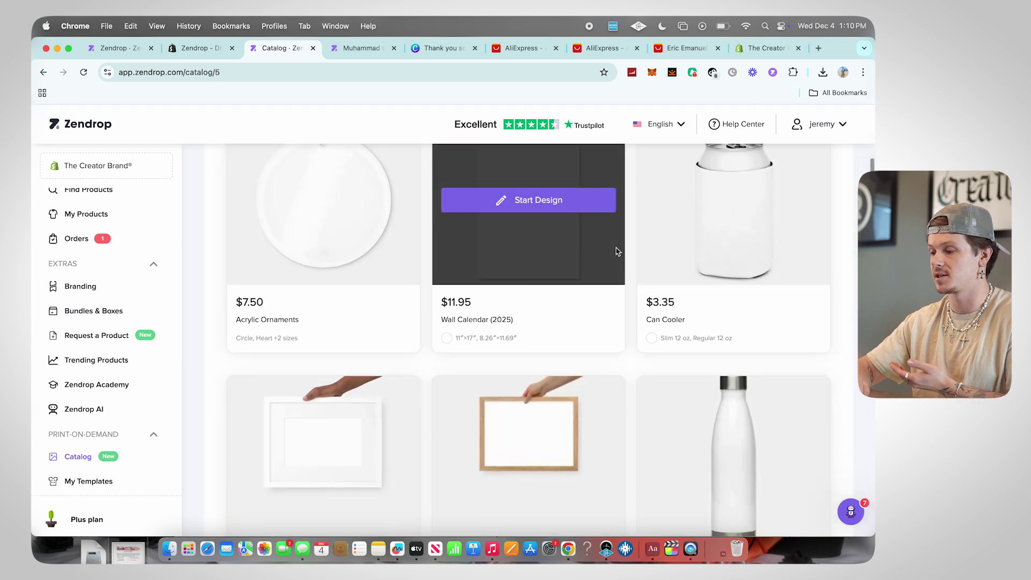
{"action": "scroll", "coordinate": [570, 298], "scroll_direction": "down", "scroll_amount": 1}
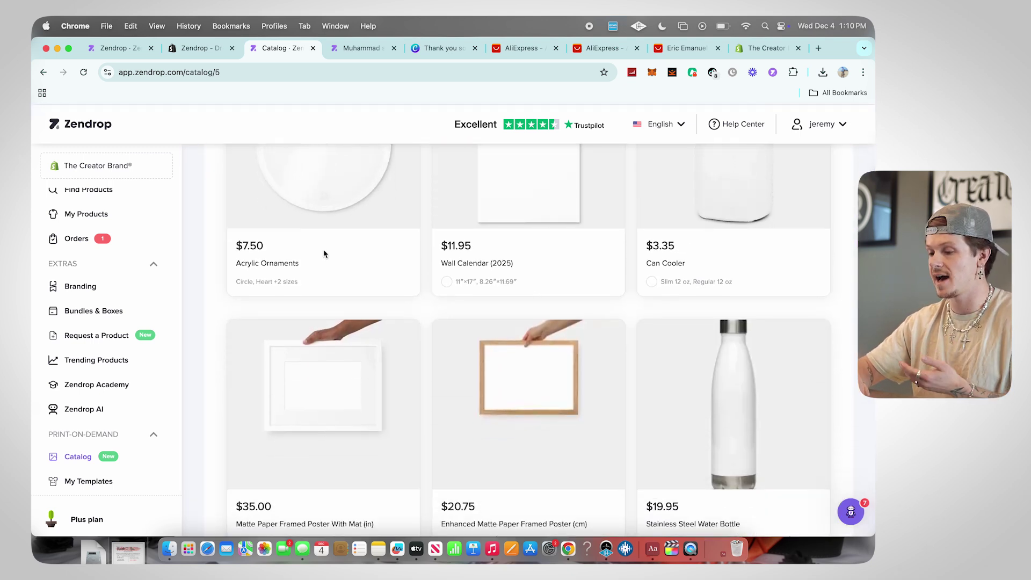
{"action": "scroll", "coordinate": [329, 265], "scroll_direction": "down", "scroll_amount": 2}
{"action": "scroll", "coordinate": [329, 265], "scroll_direction": "down", "scroll_amount": 1}
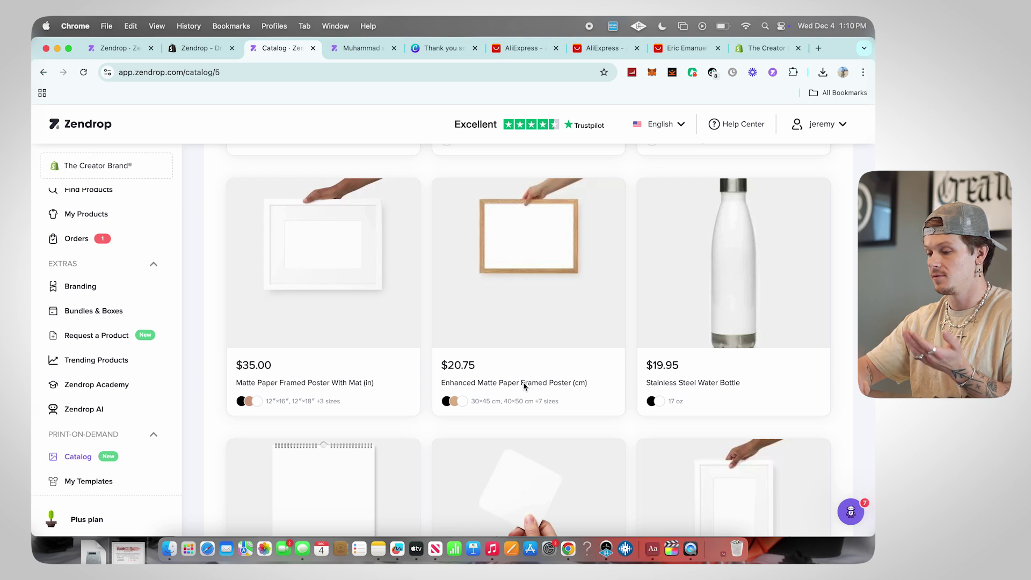
{"action": "scroll", "coordinate": [590, 384], "scroll_direction": "down", "scroll_amount": 4}
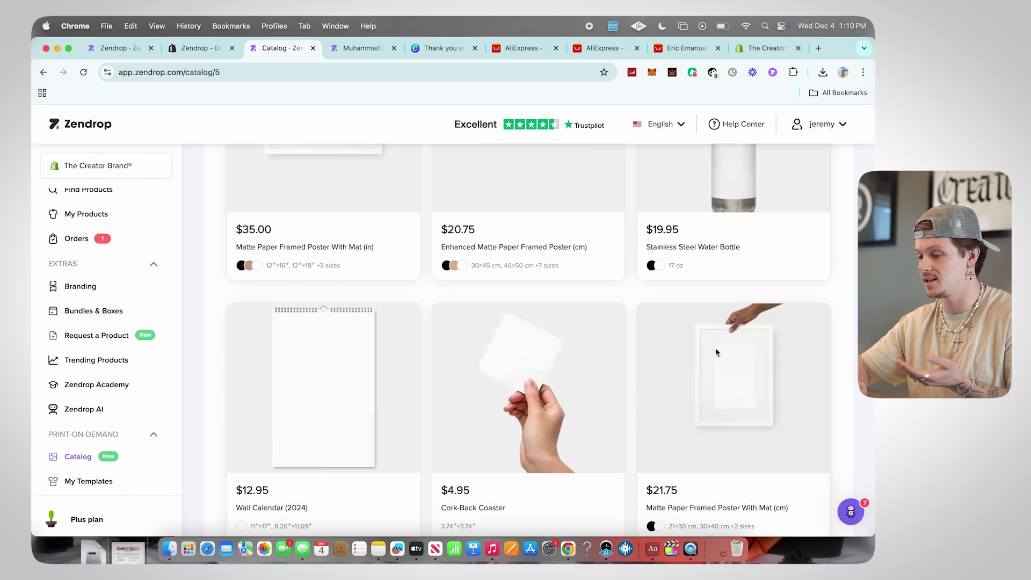
{"action": "scroll", "coordinate": [275, 438], "scroll_direction": "down", "scroll_amount": 7}
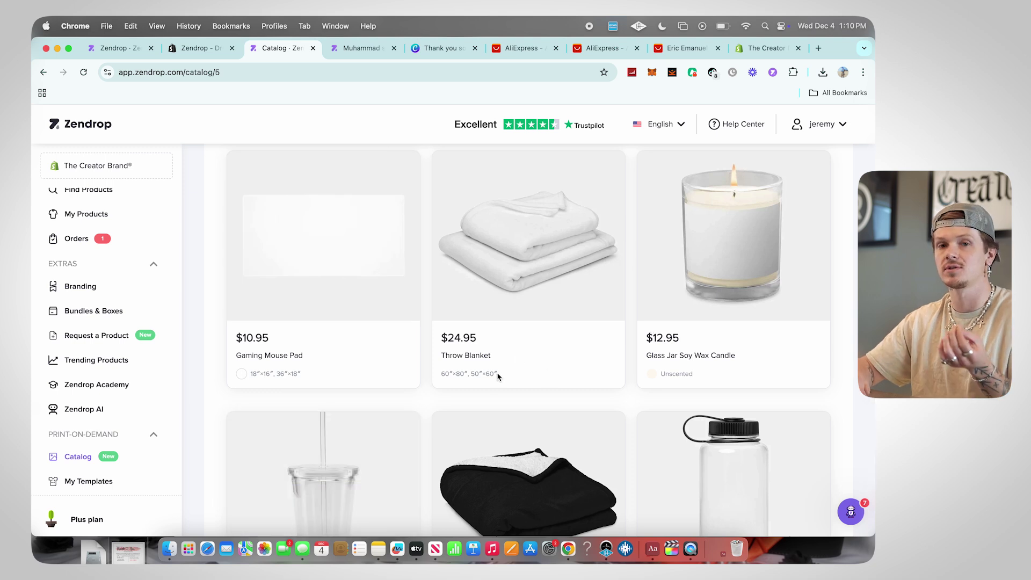
{"action": "scroll", "coordinate": [337, 312], "scroll_direction": "up", "scroll_amount": 5}
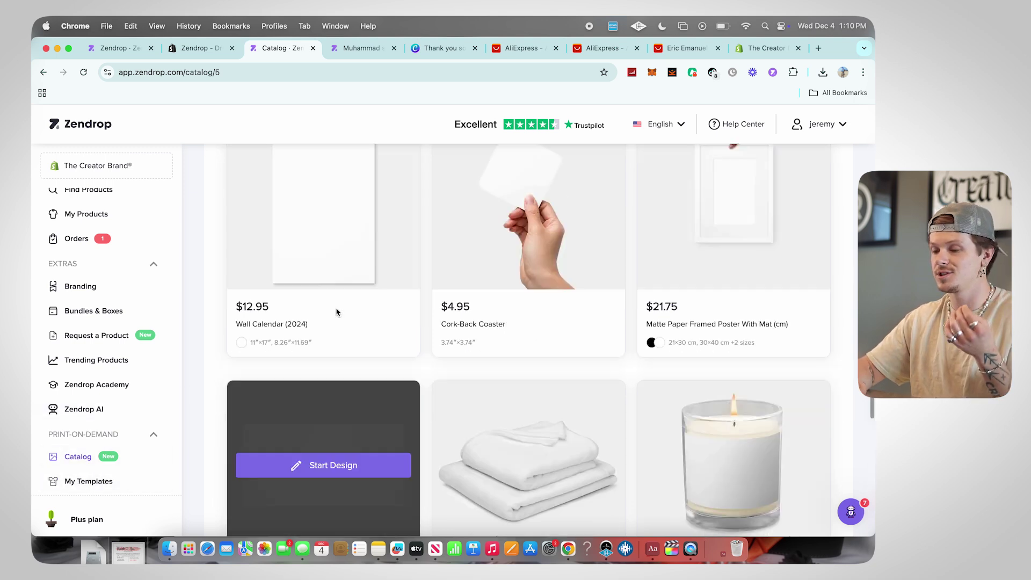
Step: Open the saved print-on-demand templates and add the Unisex Classic Tee to the import list
{"action": "scroll", "coordinate": [336, 311], "scroll_direction": "up", "scroll_amount": 5}
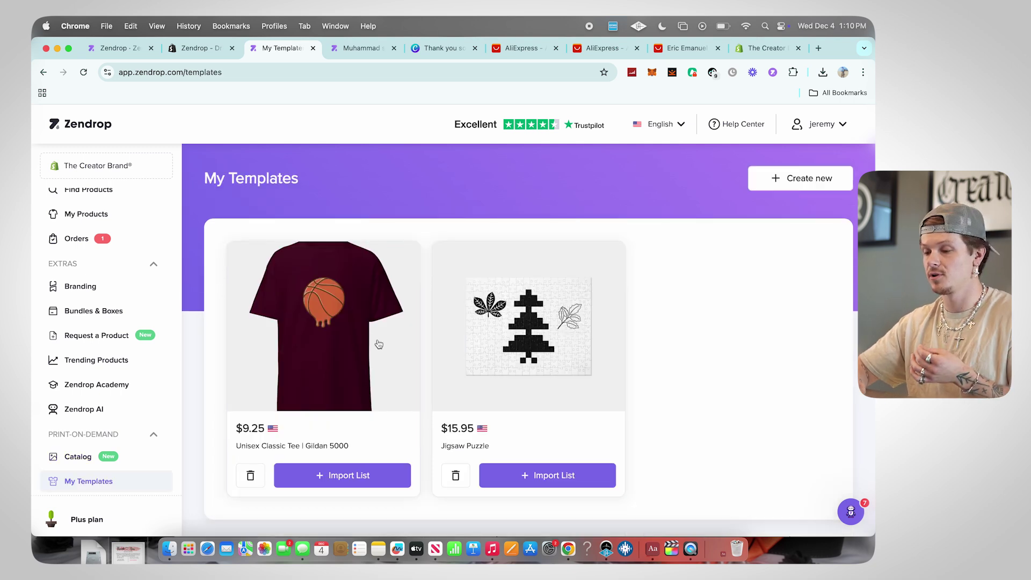
{"action": "left_click", "coordinate": [352, 478]}
{"action": "left_click", "coordinate": [352, 479]}
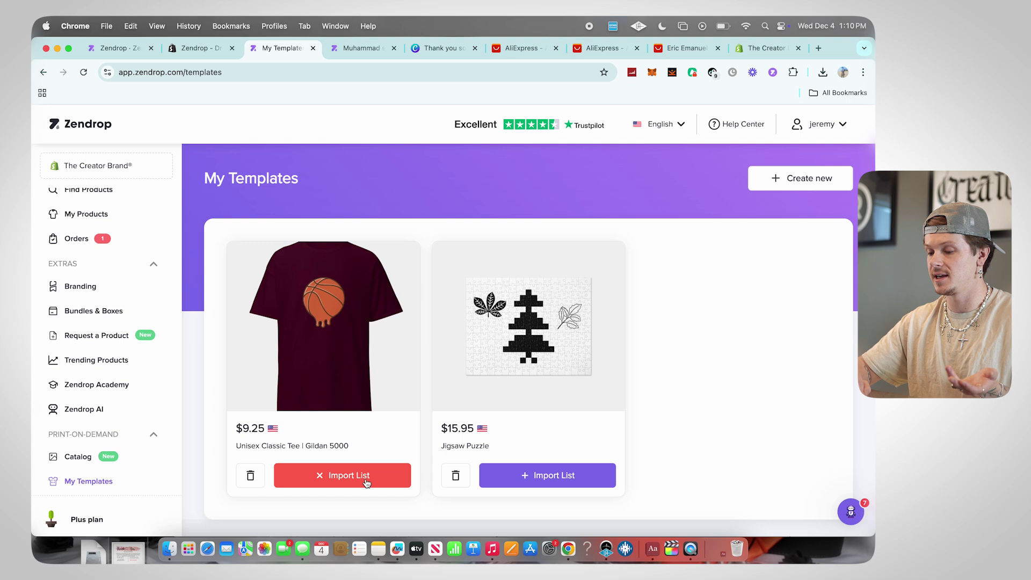
Step: Open the Unisex Classic Tee's publishing review from the imported products, look through its description, variants and images, and close it
{"action": "left_click", "coordinate": [92, 222]}
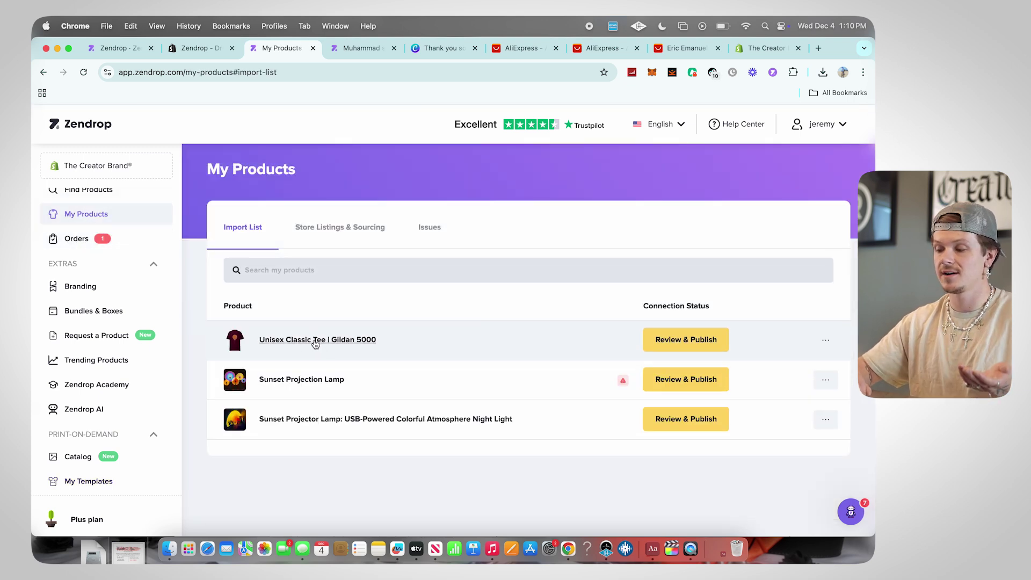
{"action": "left_click", "coordinate": [682, 341]}
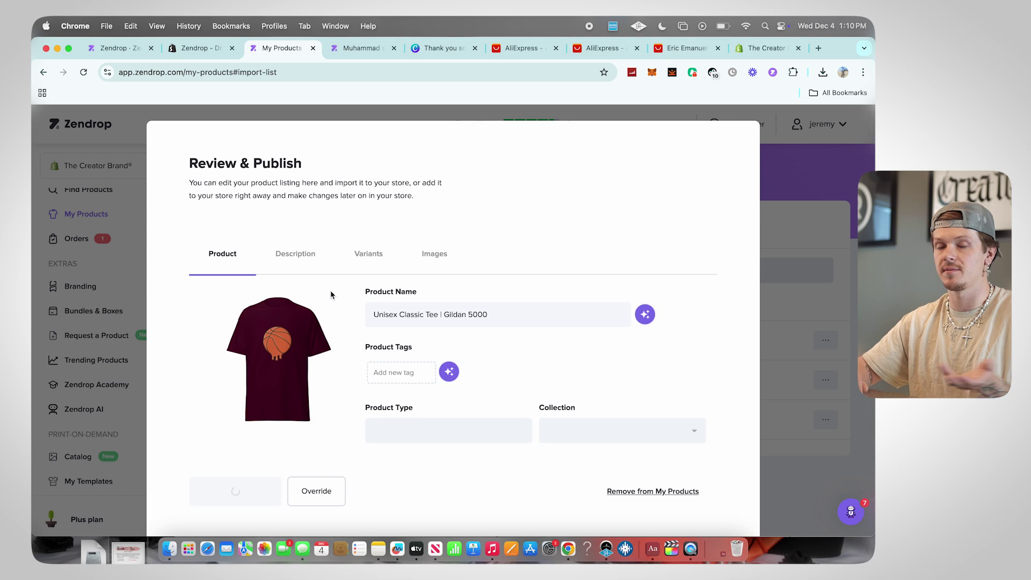
{"action": "left_click", "coordinate": [295, 256]}
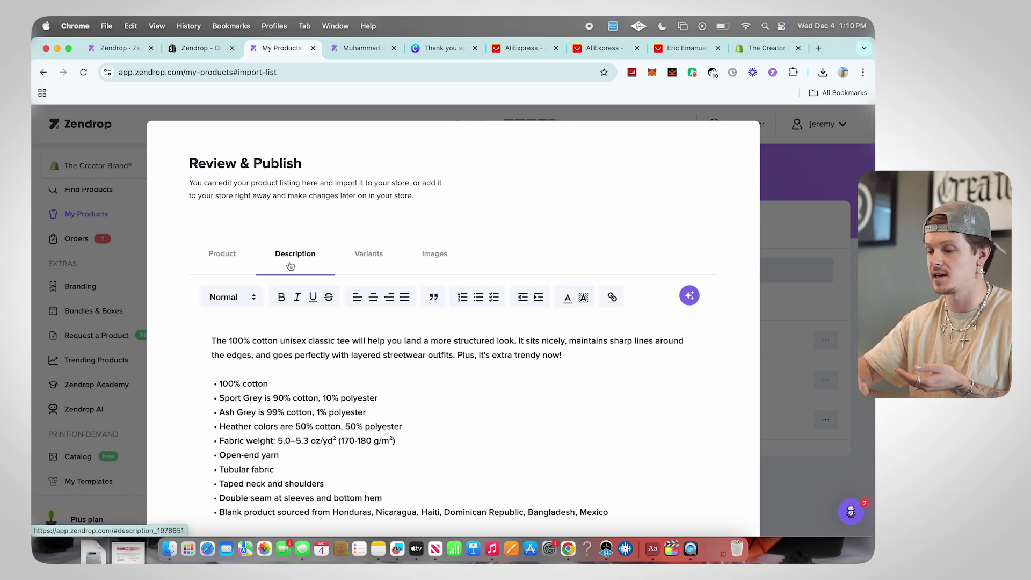
{"action": "left_click", "coordinate": [366, 265]}
{"action": "left_click", "coordinate": [432, 258]}
{"action": "scroll", "coordinate": [453, 329], "scroll_direction": "down", "scroll_amount": 10}
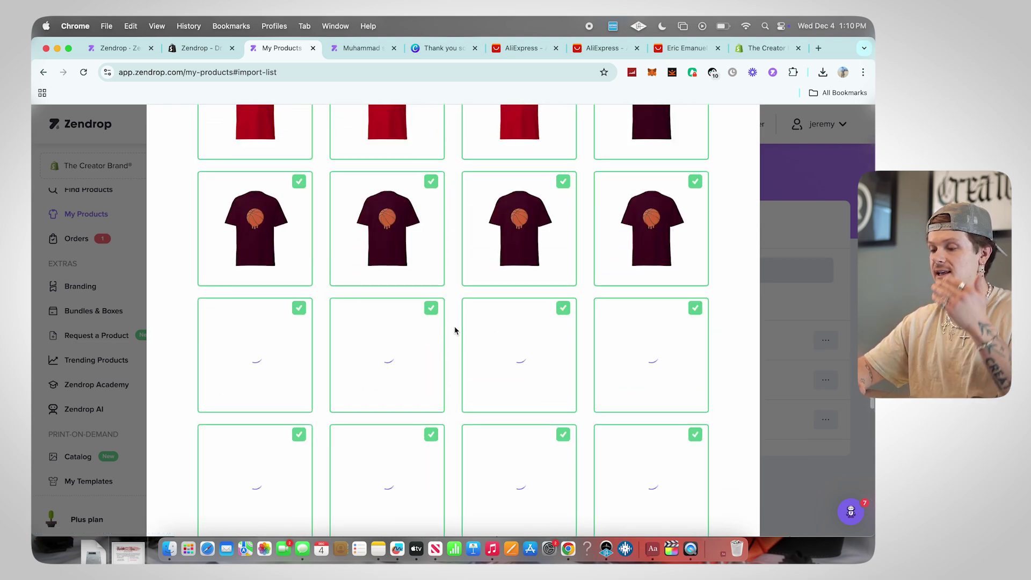
{"action": "scroll", "coordinate": [454, 329], "scroll_direction": "down", "scroll_amount": 3}
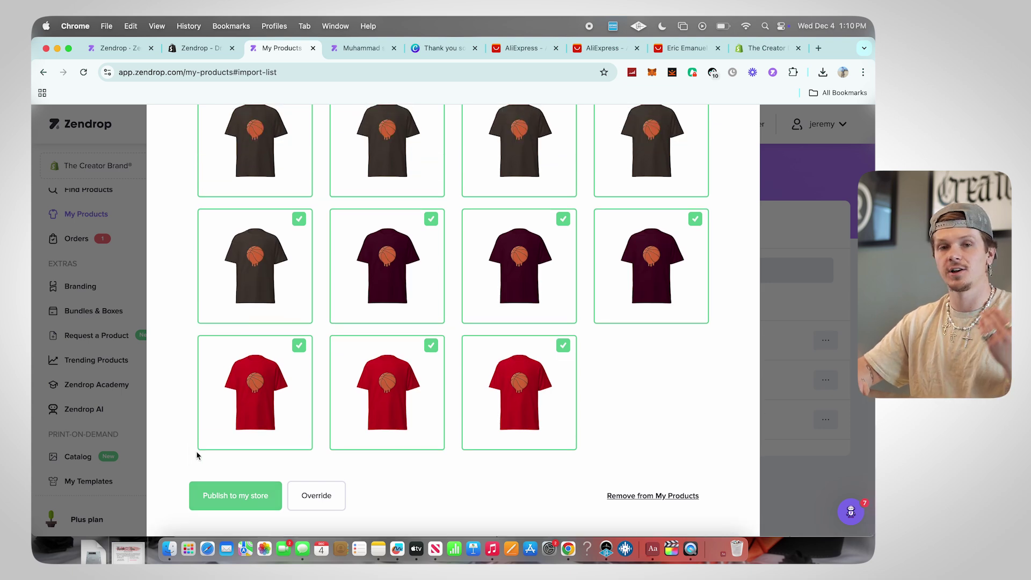
{"action": "left_click", "coordinate": [131, 339]}
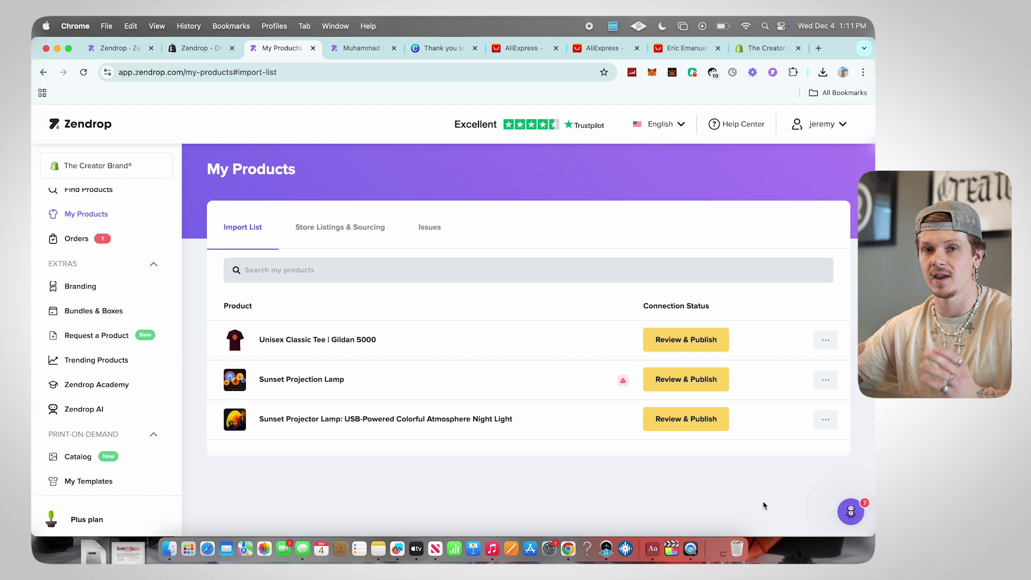
Step: View the support messages, start a new question to Zenbot, and enter the sample text "fwbefwub" as the message
{"action": "left_click", "coordinate": [851, 511]}
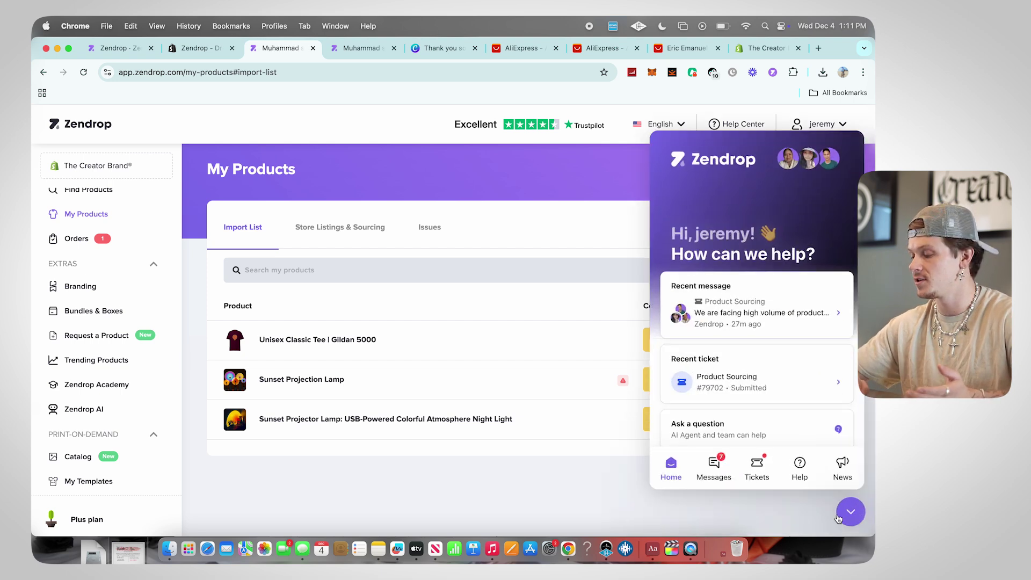
{"action": "left_click", "coordinate": [715, 471]}
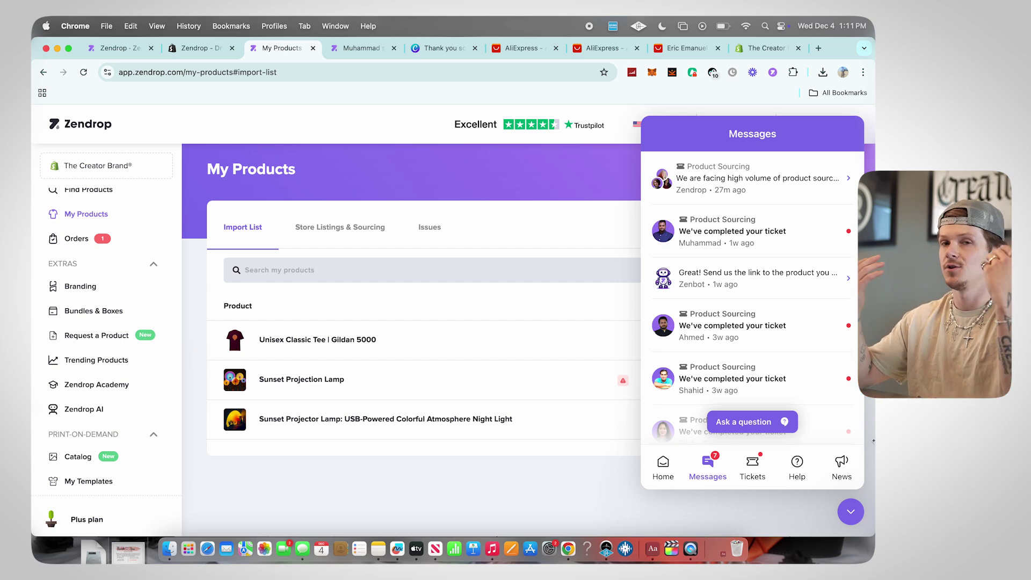
{"action": "left_click", "coordinate": [851, 511]}
{"action": "left_click", "coordinate": [851, 511]}
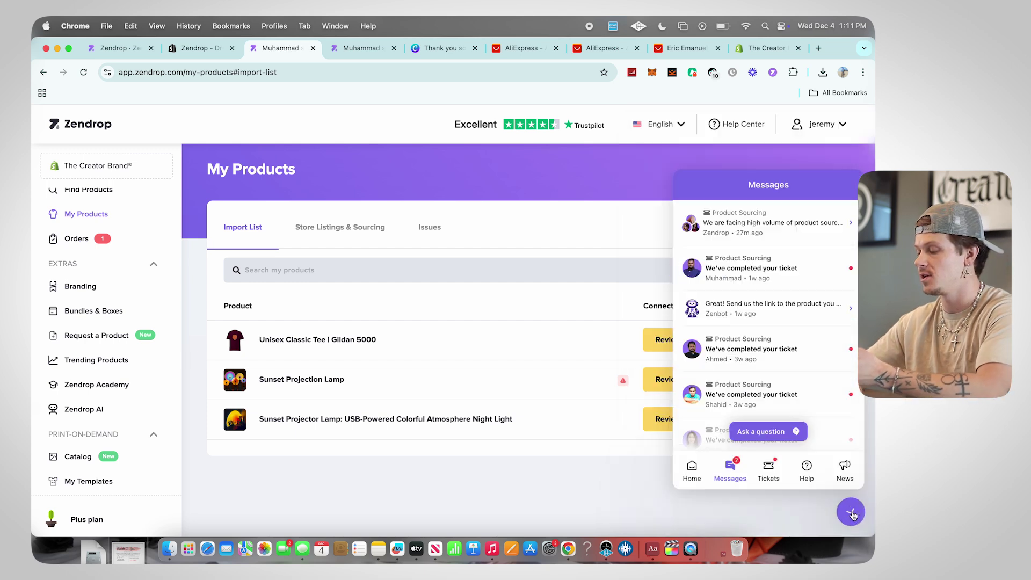
{"action": "left_click", "coordinate": [719, 422]}
{"action": "type", "text": "fwbefwub"}
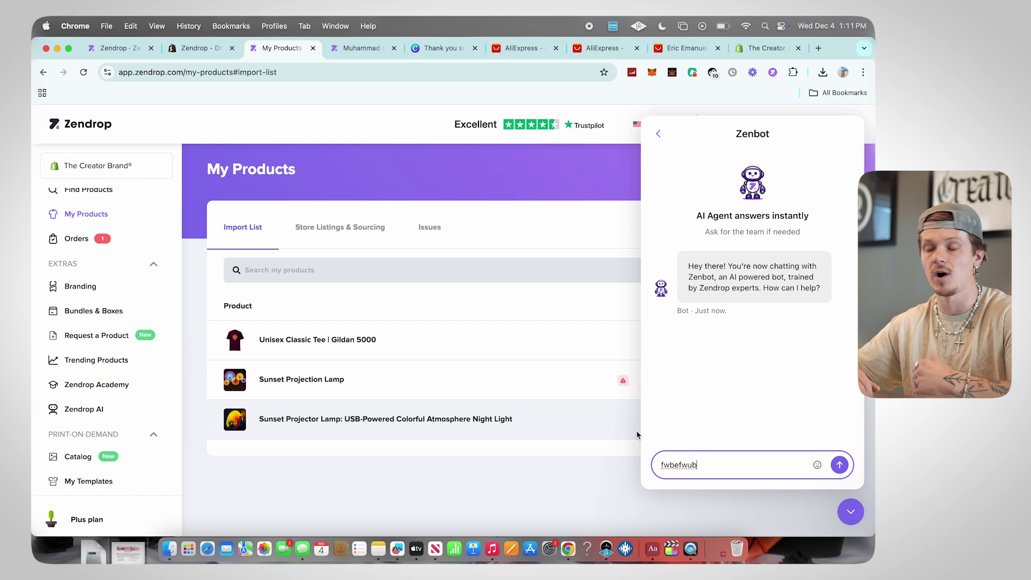